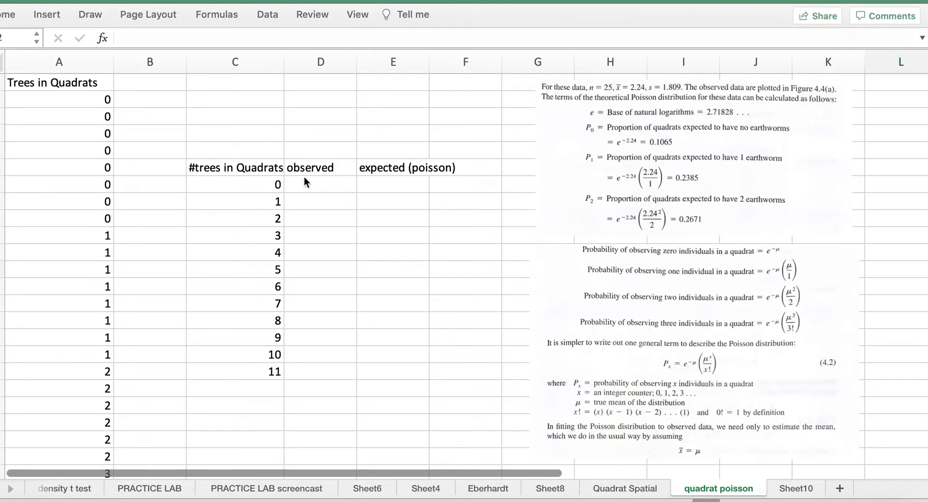
Enter the heading '# quadrats' above the observed column header in column D
left_click(317, 151)
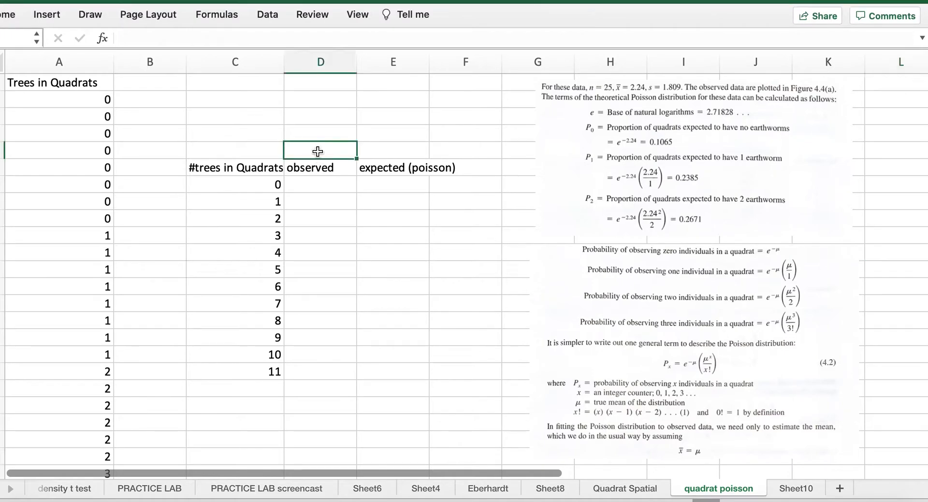
type("# qua")
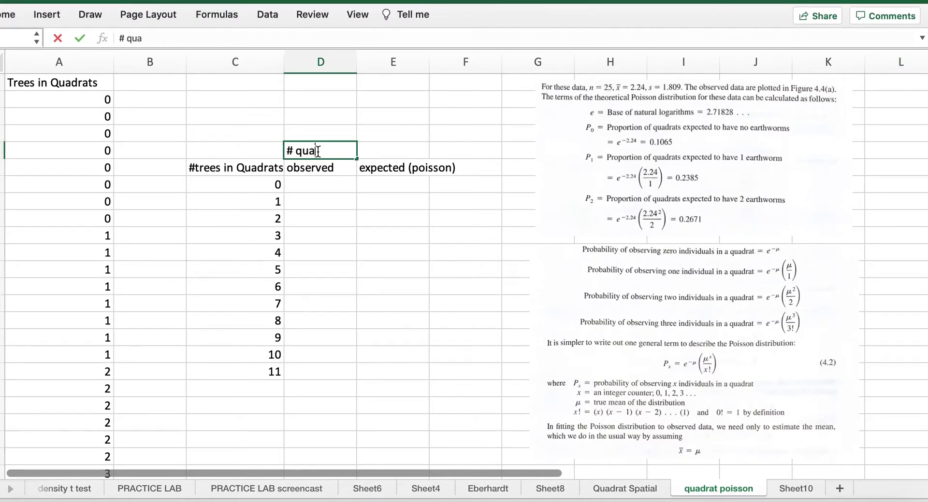
type("drates")
key("BackSpace")
key("BackSpace")
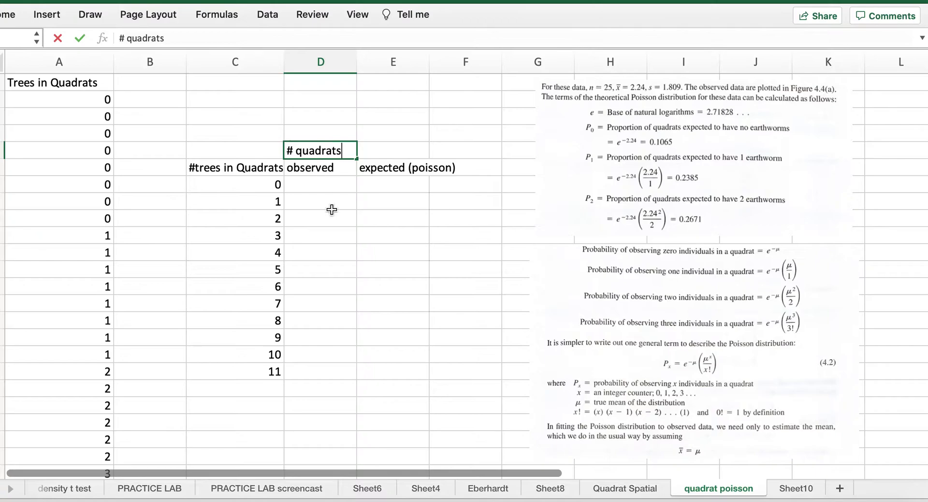
type("s")
left_click(331, 211)
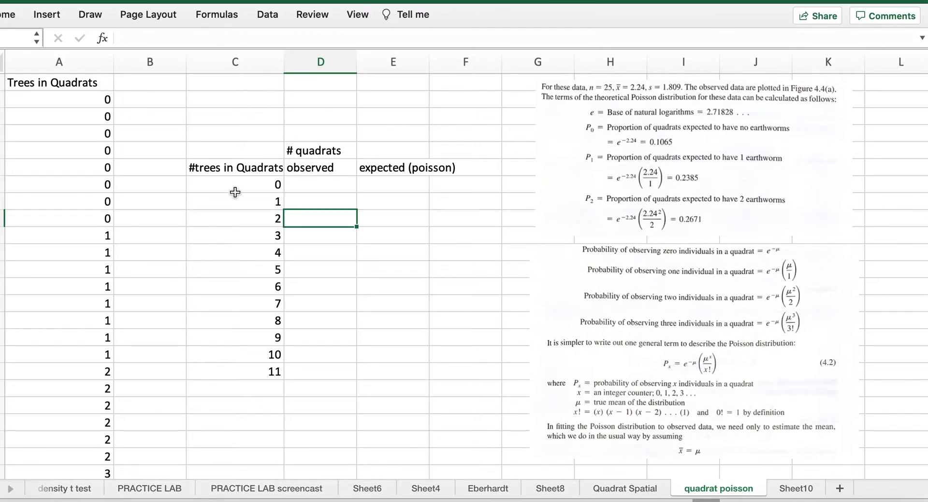
Step down the tree data in column B, then enter and erase a trial value 8 in D7
left_click(134, 102)
key("Down")
key("Down")
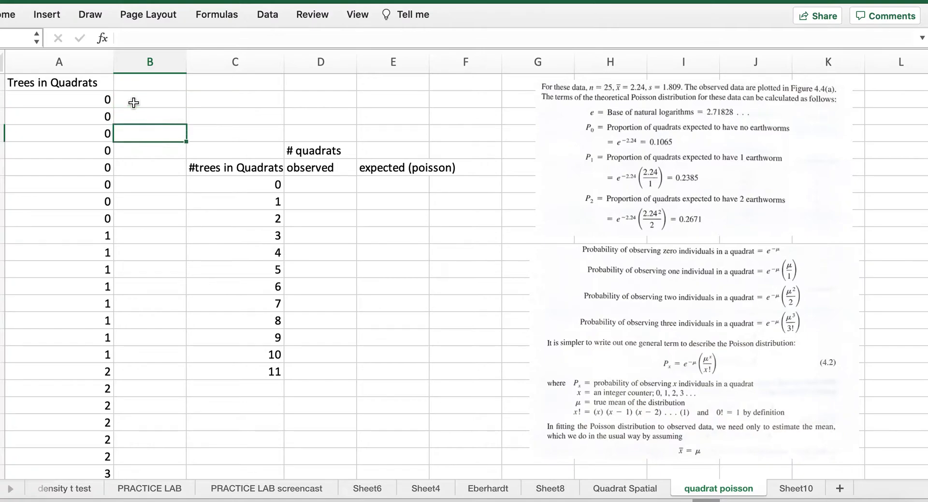
key("Down")
key("Down")
key("Down")
key("Down")
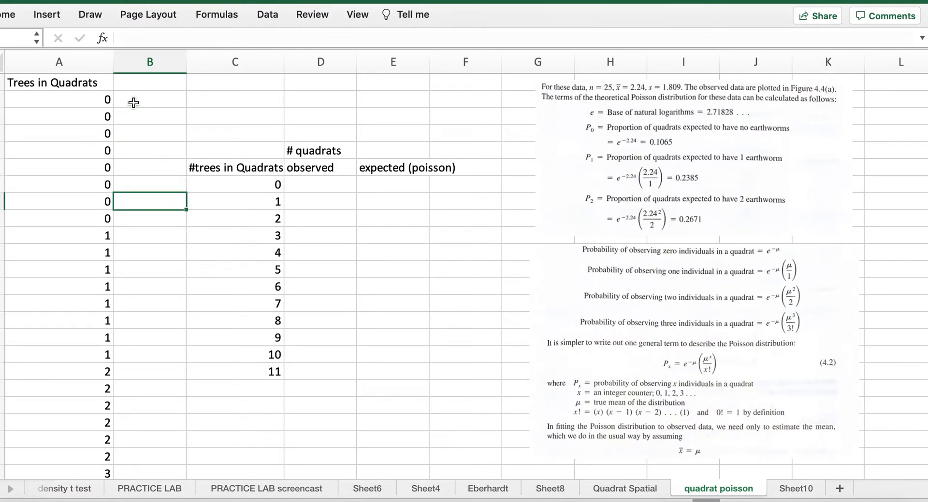
key("Down")
left_click(318, 187)
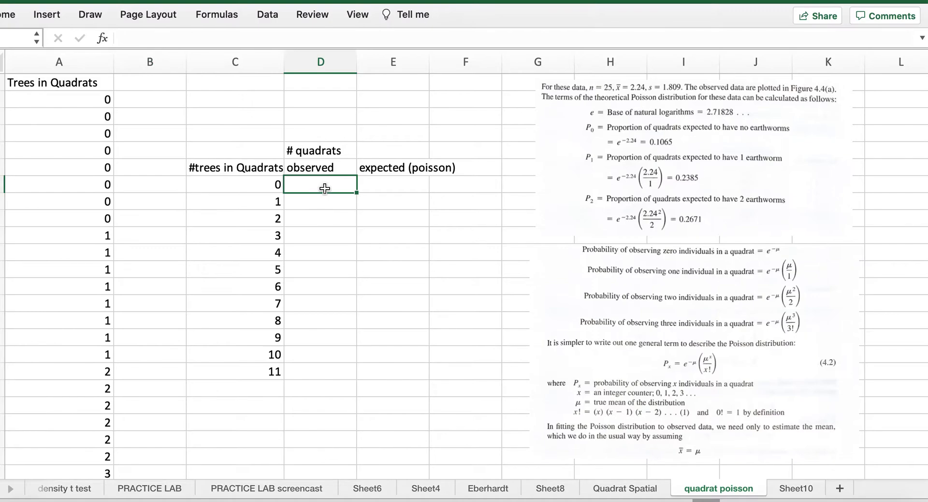
type("8")
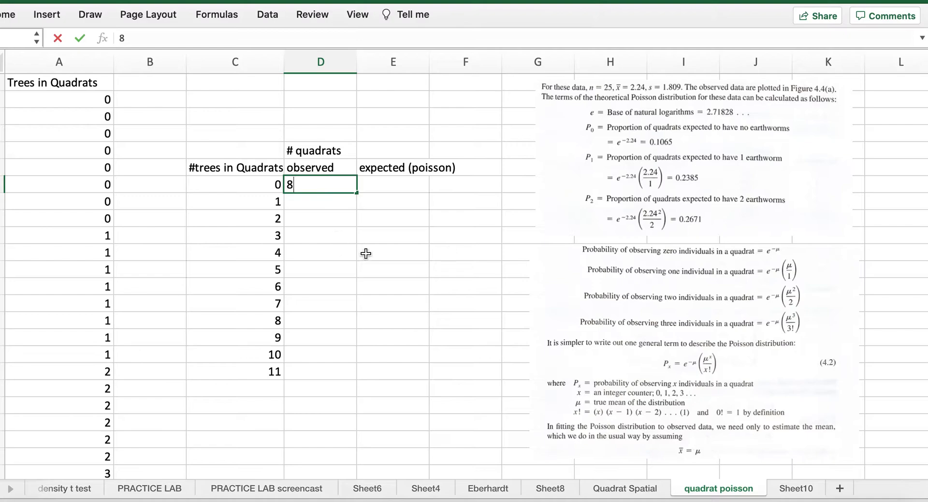
key("BackSpace")
Drag both Poisson formula images rightward off the data columns and select cell G3
left_click(47, 14)
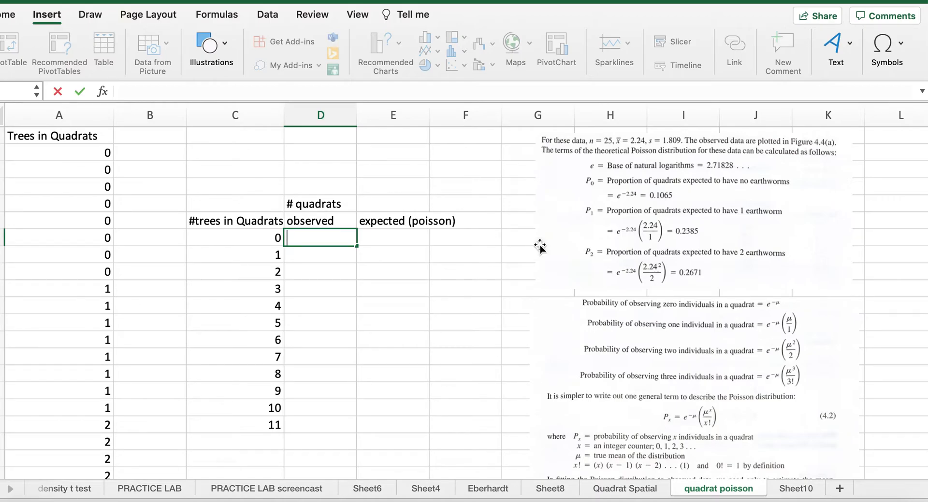
left_click_drag(588, 228, 649, 292)
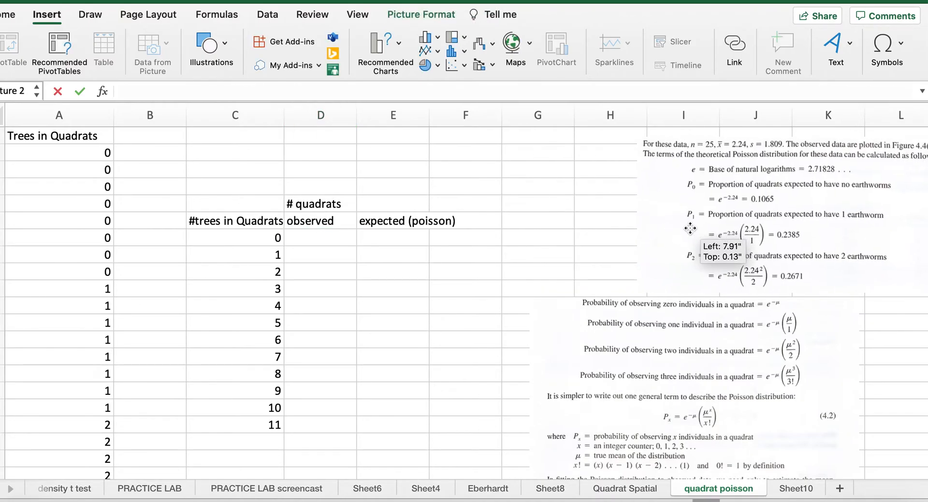
left_click_drag(616, 361, 732, 366)
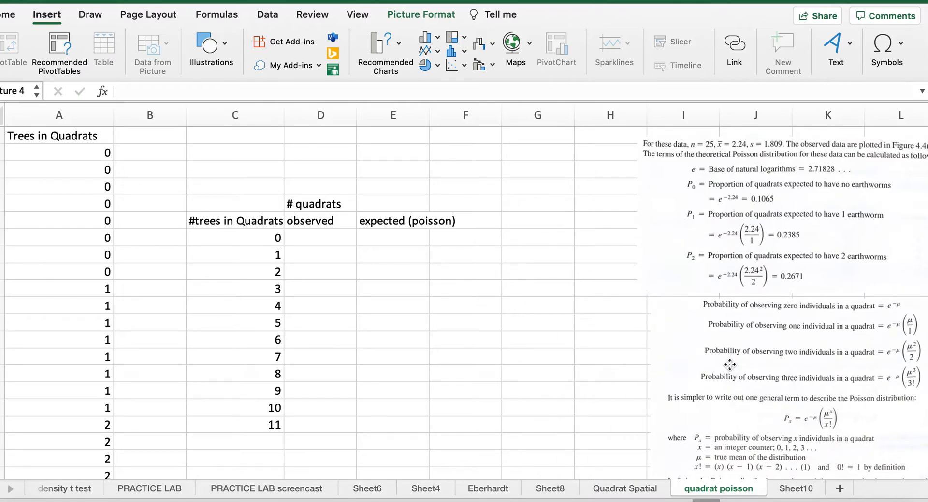
left_click(524, 174)
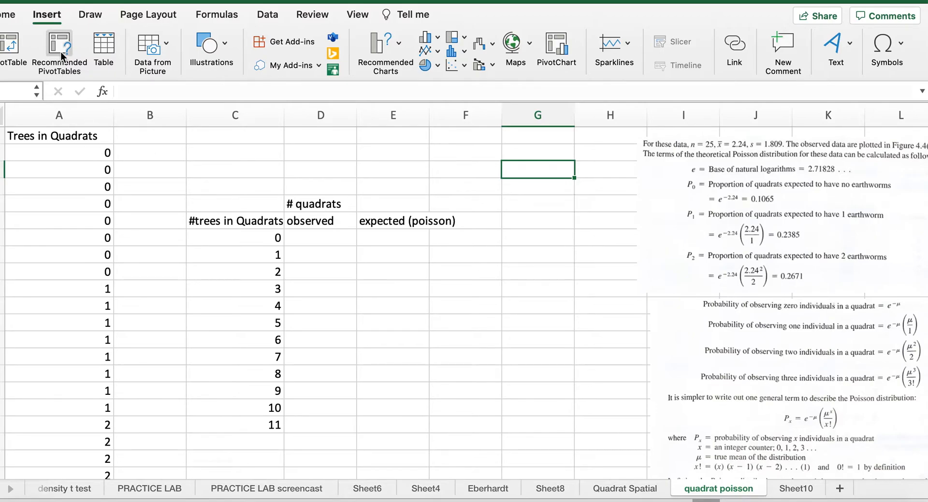
Create a PivotTable from column A (Trees in Quadrats) placed on a new worksheet
left_click(15, 47)
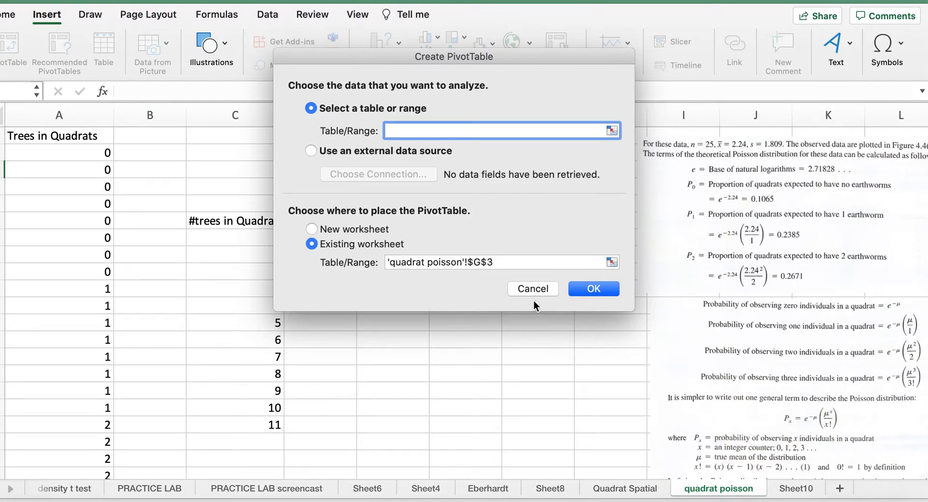
left_click(75, 116)
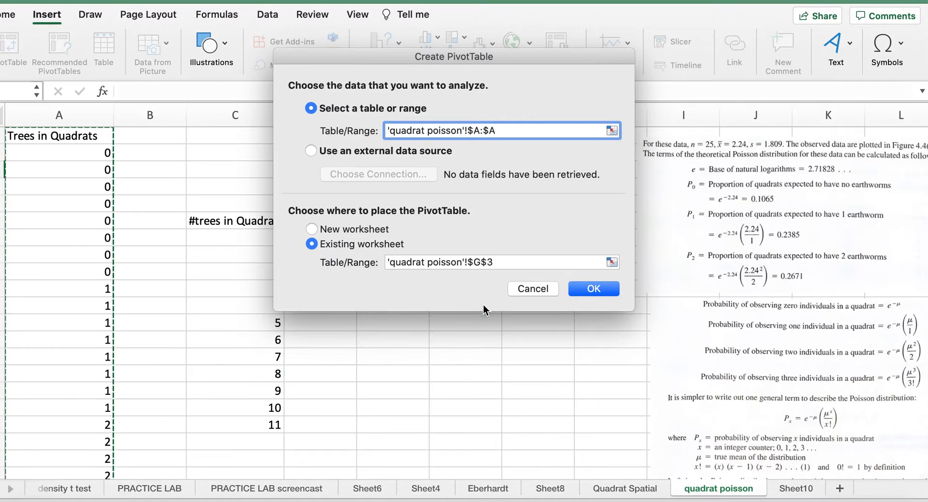
left_click(593, 288)
left_click(311, 230)
left_click(593, 288)
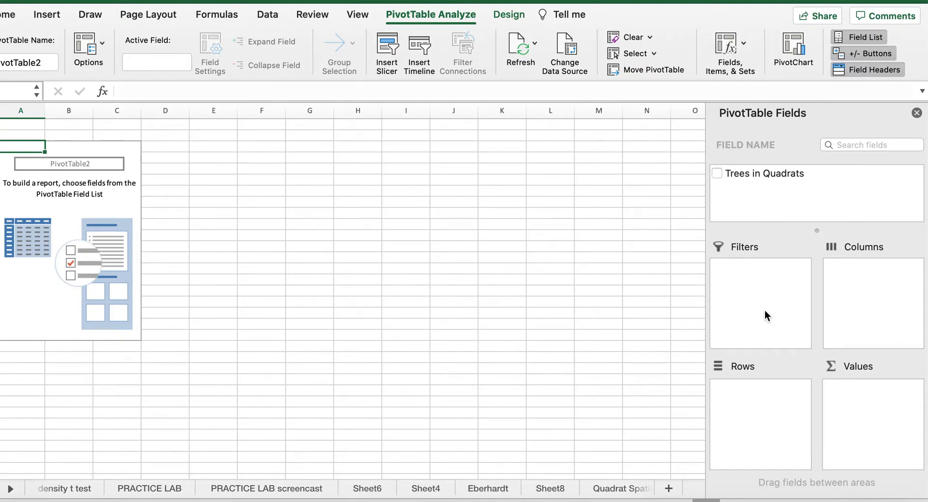
Place Trees in Quadrats as both the row labels and the summed value field
left_click(749, 173)
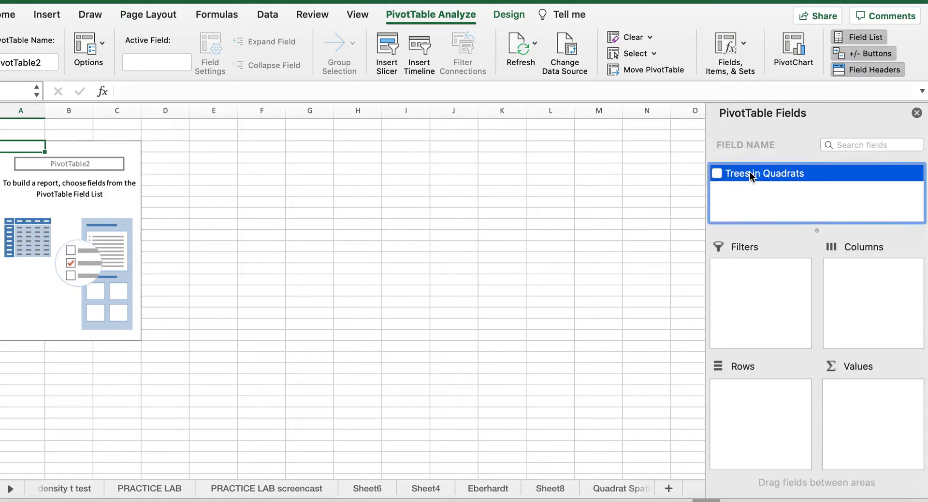
left_click(716, 173)
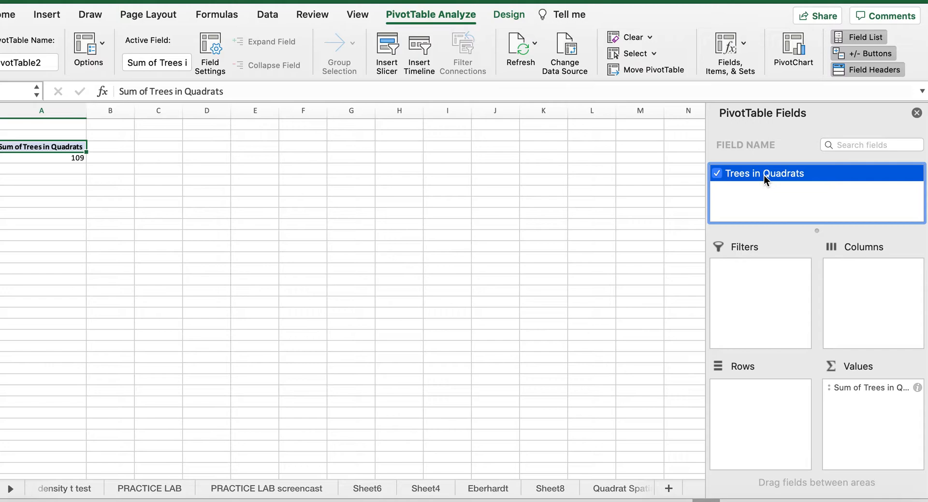
mouse_move(763, 174)
left_mouse_down()
mouse_move(884, 420)
mouse_move(800, 184)
left_mouse_up()
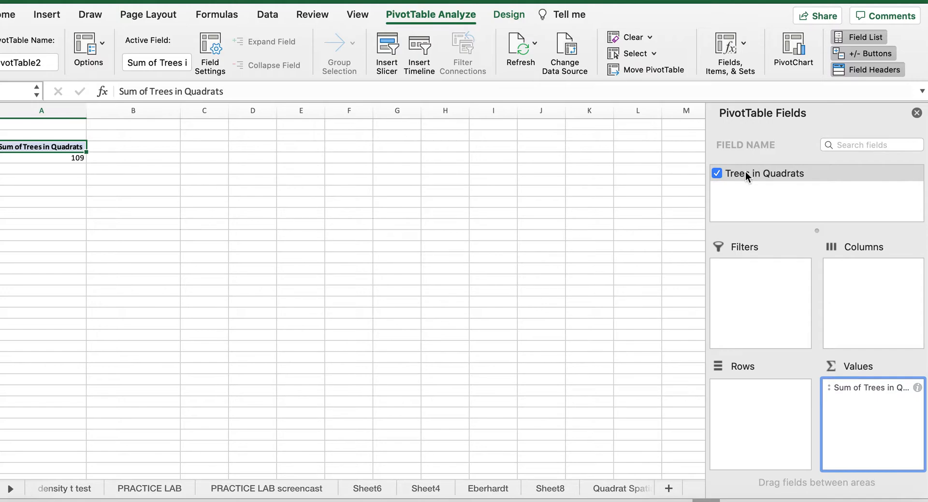
left_click_drag(745, 174, 874, 396)
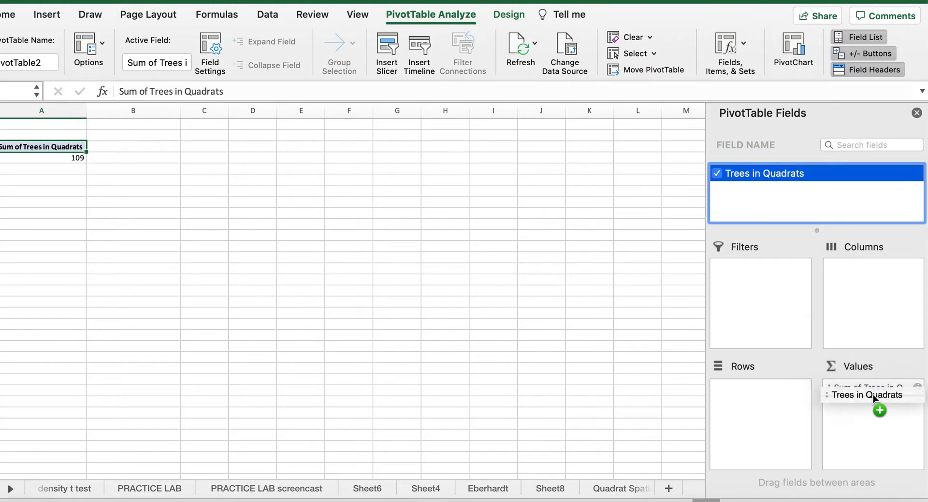
mouse_move(874, 396)
left_mouse_down()
mouse_move(776, 171)
mouse_move(871, 408)
left_mouse_up()
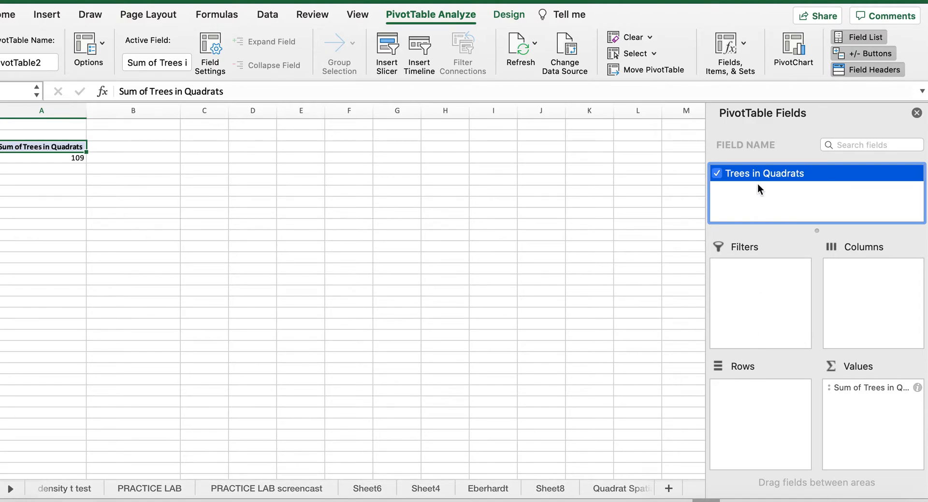
left_click_drag(756, 179, 761, 395)
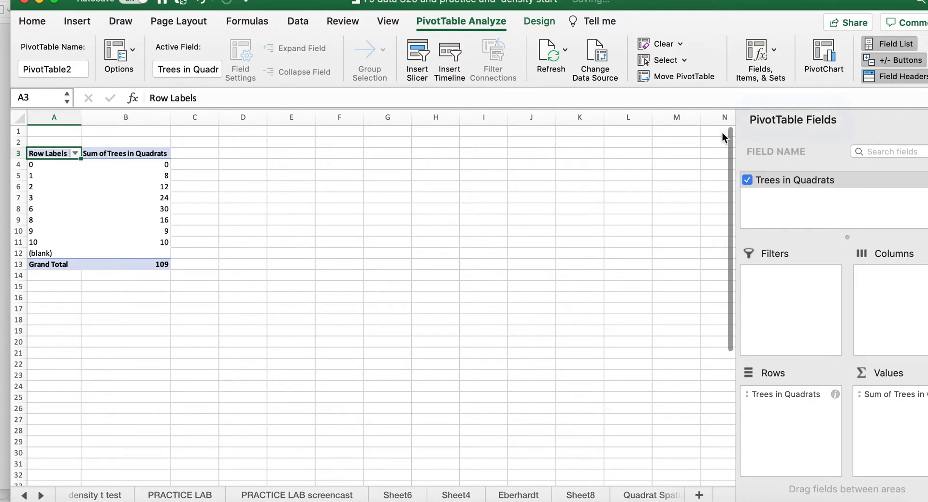
Change the value field to summarize by Count, giving quadrat counts totalling 39
left_click_drag(840, 120, 721, 134)
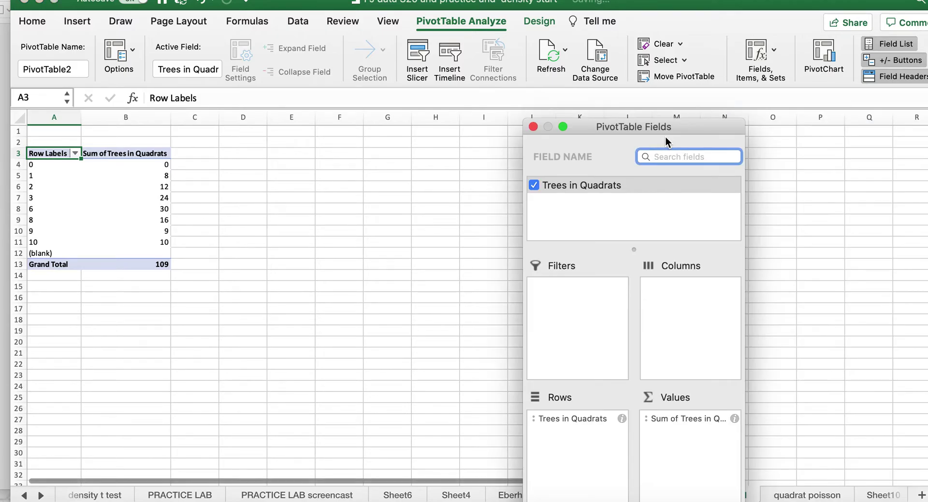
left_click(734, 418)
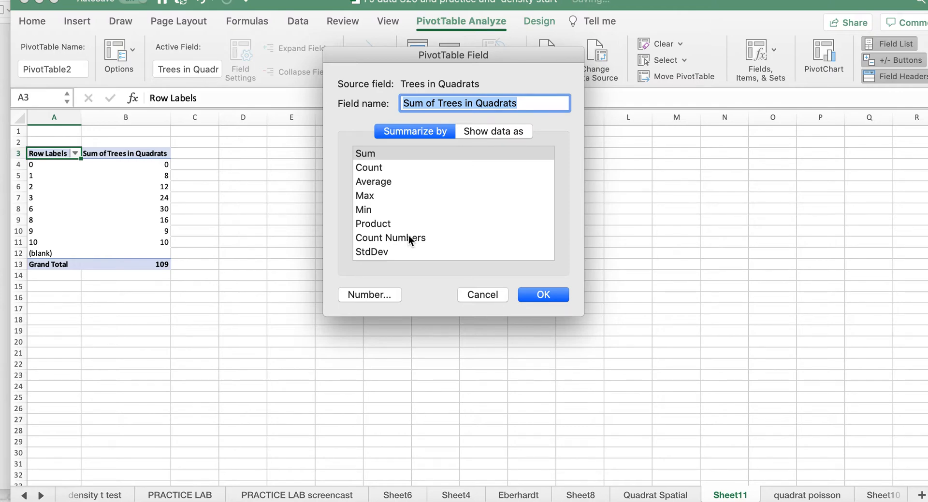
left_click(379, 168)
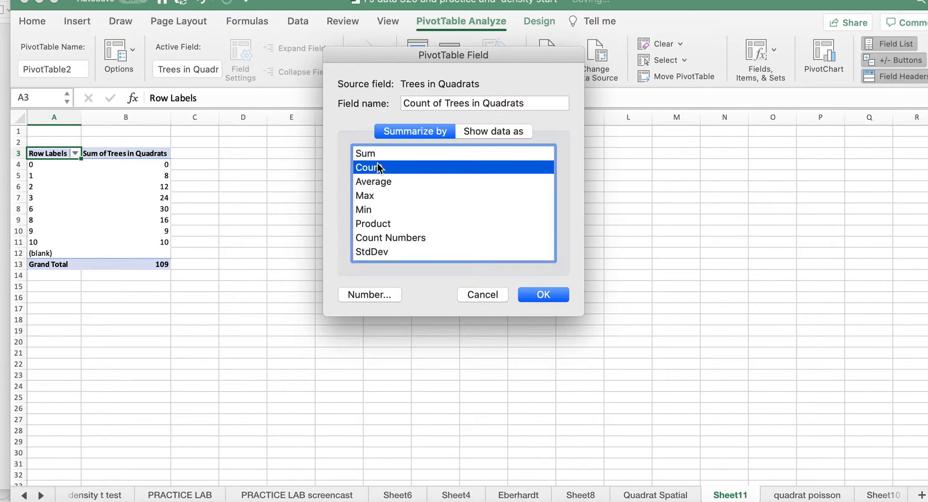
left_click(561, 297)
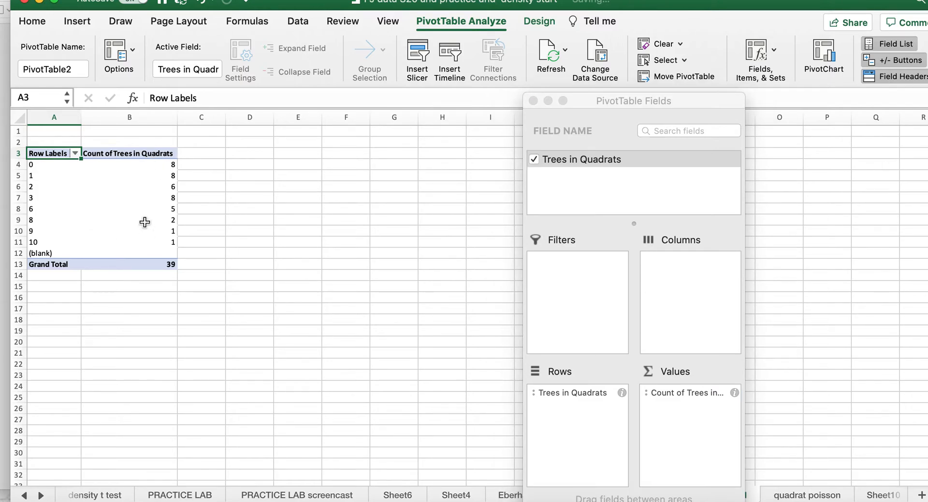
Copy the pivot counts B4:B11 and paste them as values into D7 on the quadrat poisson sheet
left_click(143, 251)
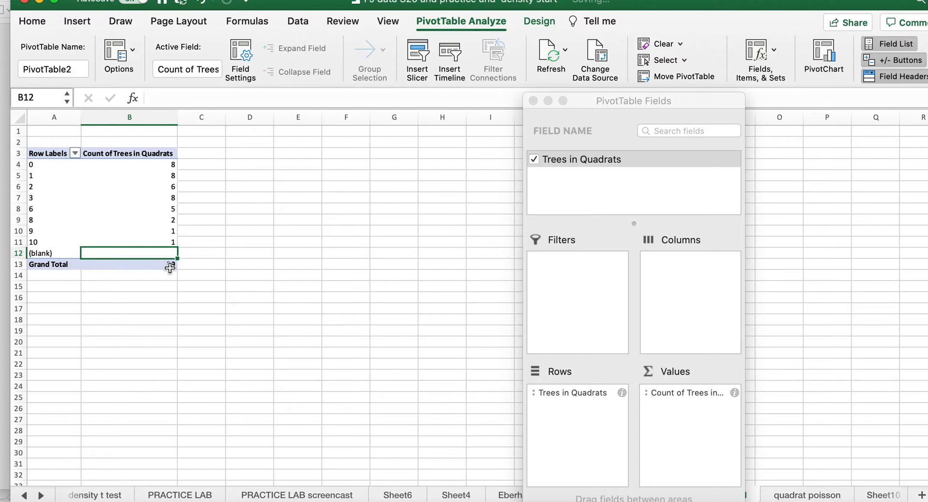
left_click_drag(152, 242, 149, 163)
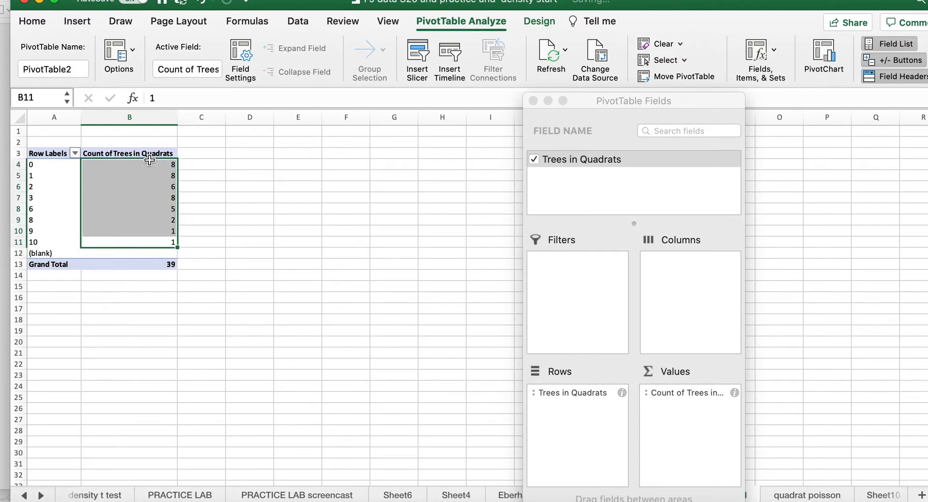
key("super+c")
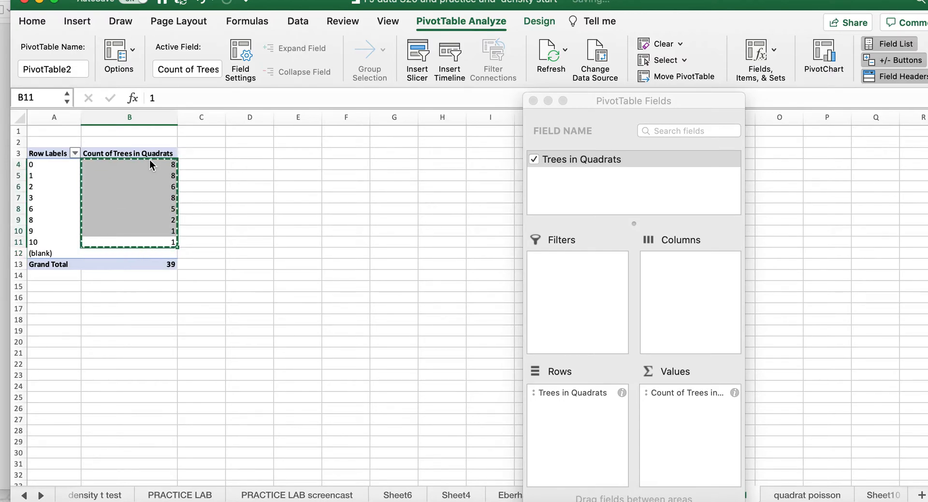
left_click(807, 496)
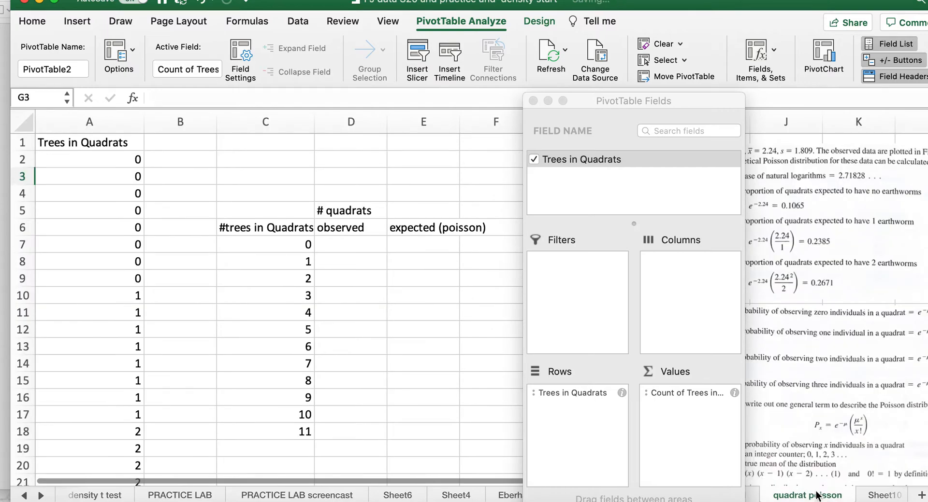
left_click(567, 177)
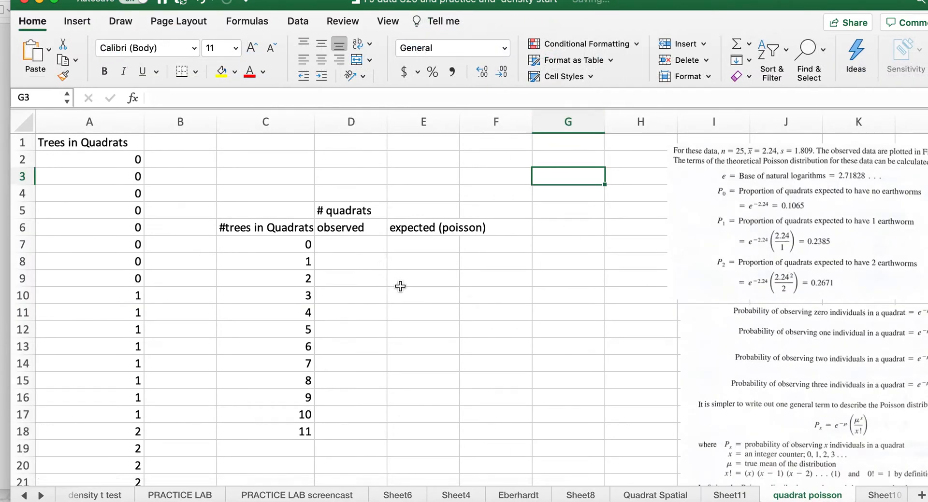
left_click(341, 244)
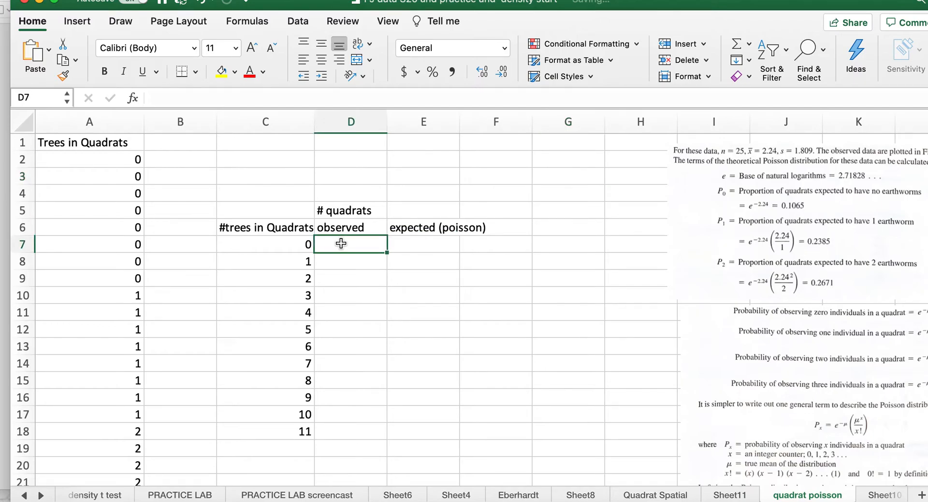
right_click(340, 244)
mouse_move(391, 251)
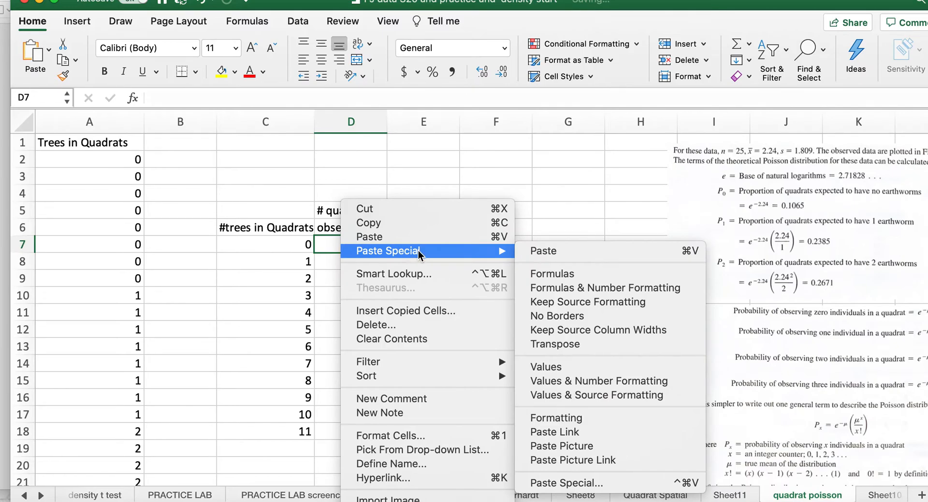
left_click(545, 367)
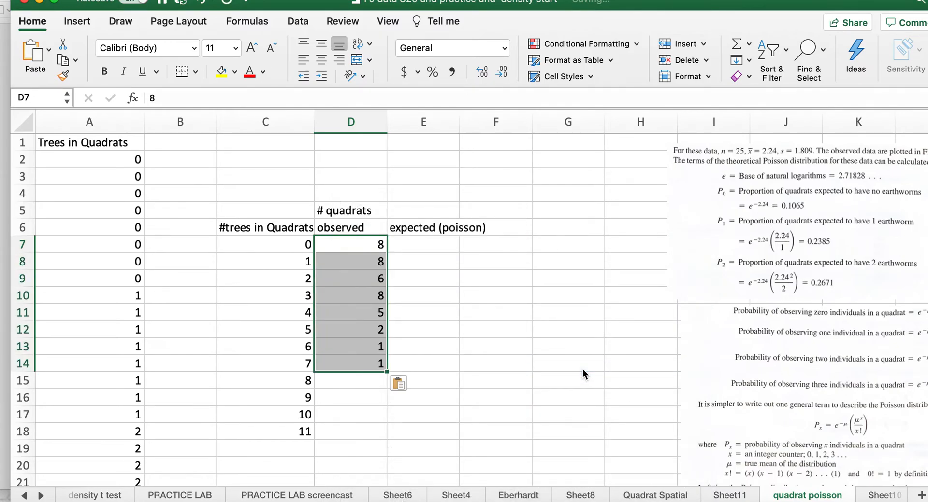
Move the bottom counts 2, 1, 1 in D12:D14 down one row
left_click(351, 314)
left_click(342, 328)
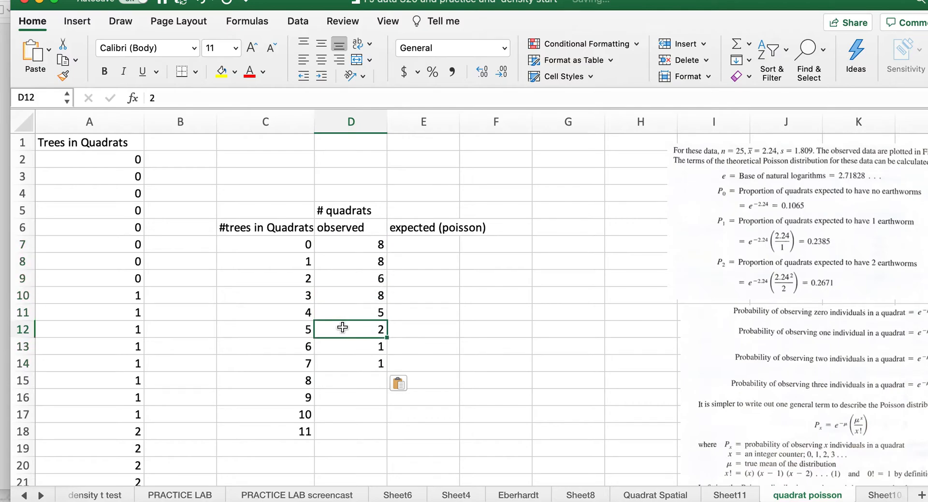
left_click_drag(342, 330, 341, 370)
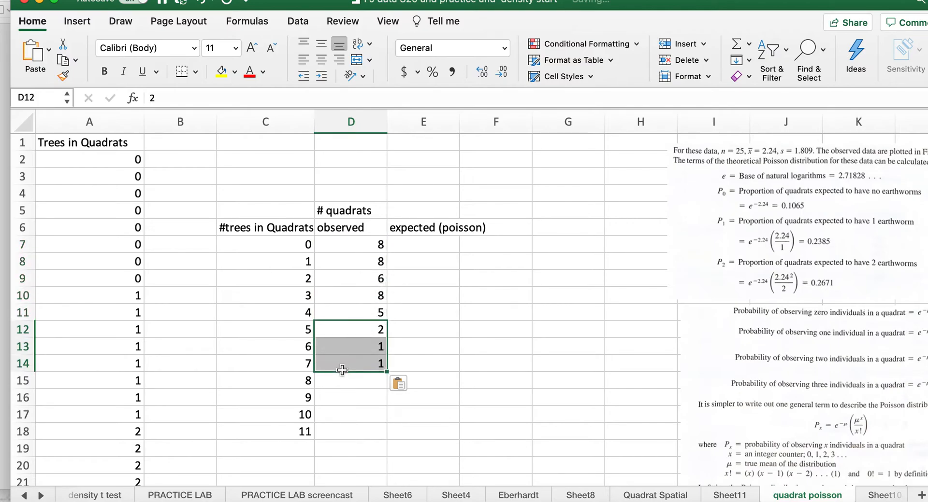
left_click(341, 370)
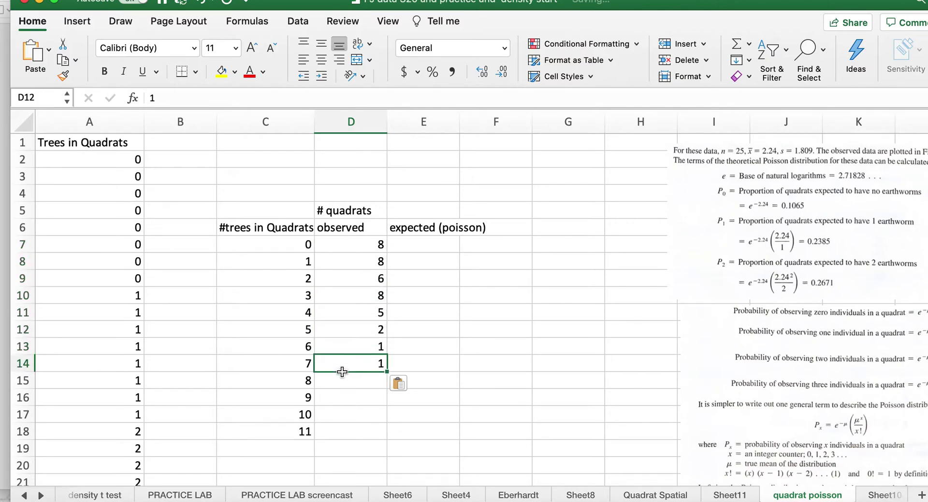
left_click(339, 330)
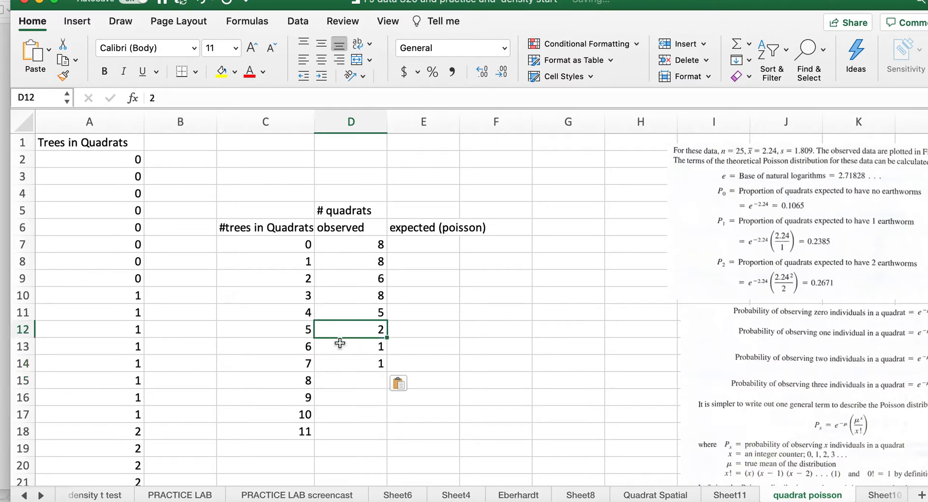
left_click(340, 358, "shift")
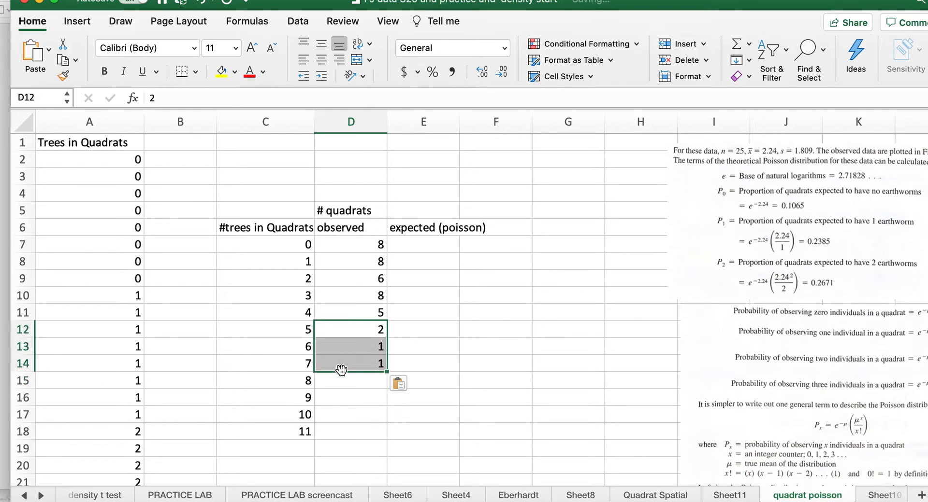
left_click_drag(341, 374, 342, 381)
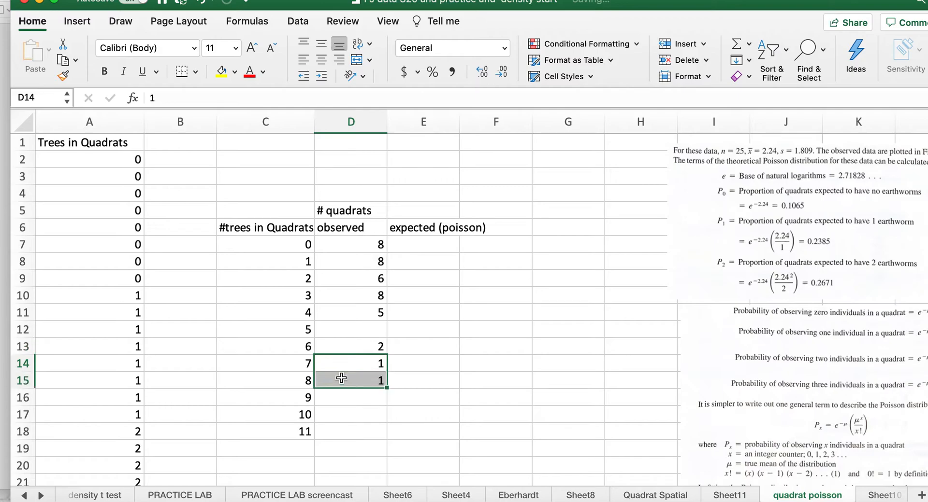
left_click(349, 397)
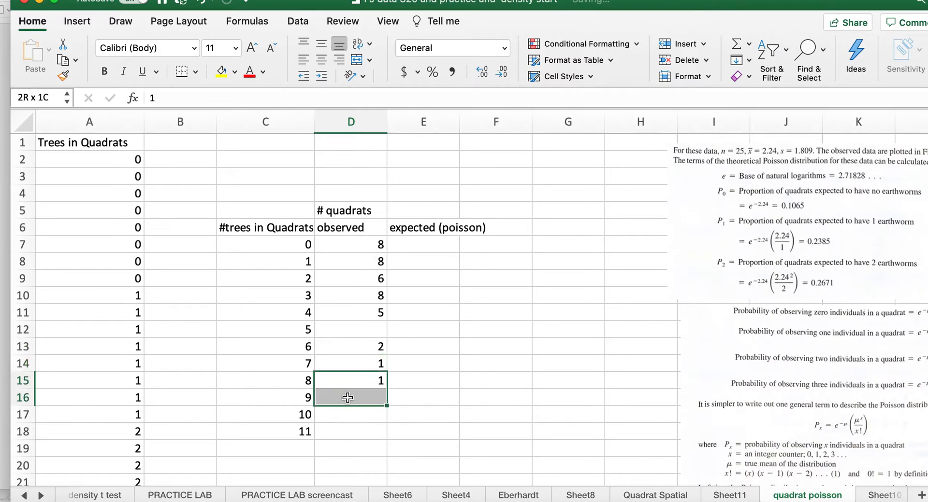
left_click(347, 381)
Move the last two counts of 1 down to sit beside 8 and 9 trees, then review the other sheets
left_click_drag(346, 368, 344, 406)
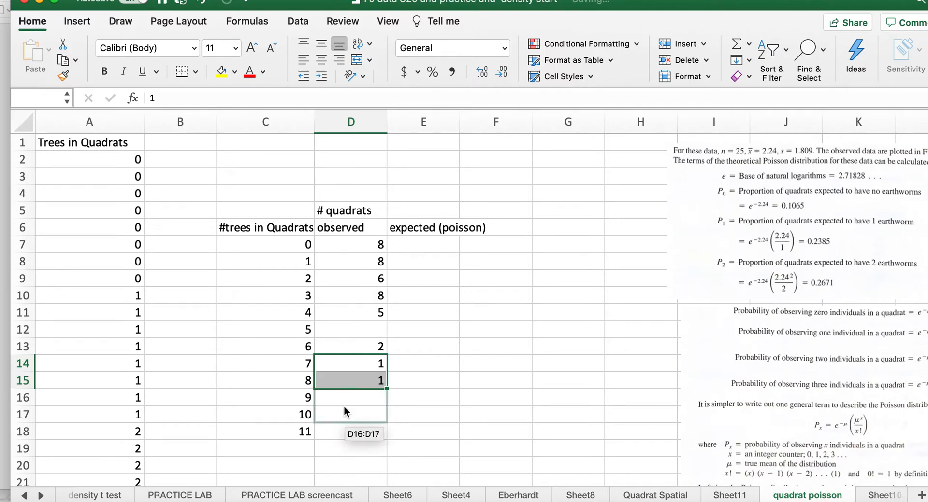
left_click(344, 443)
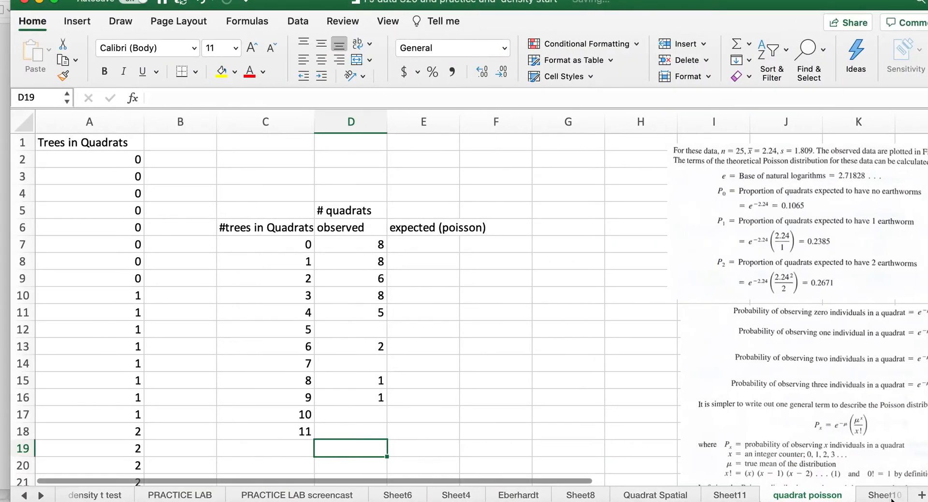
left_click(892, 498)
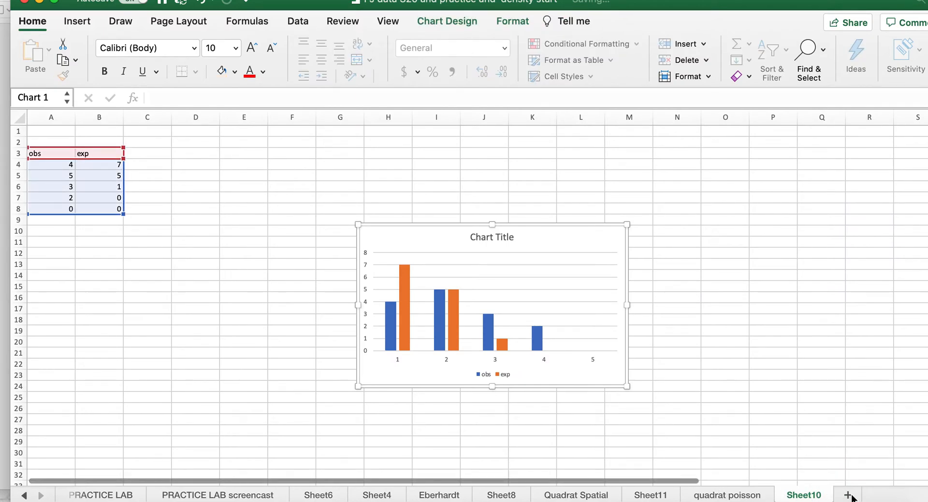
left_click(650, 496)
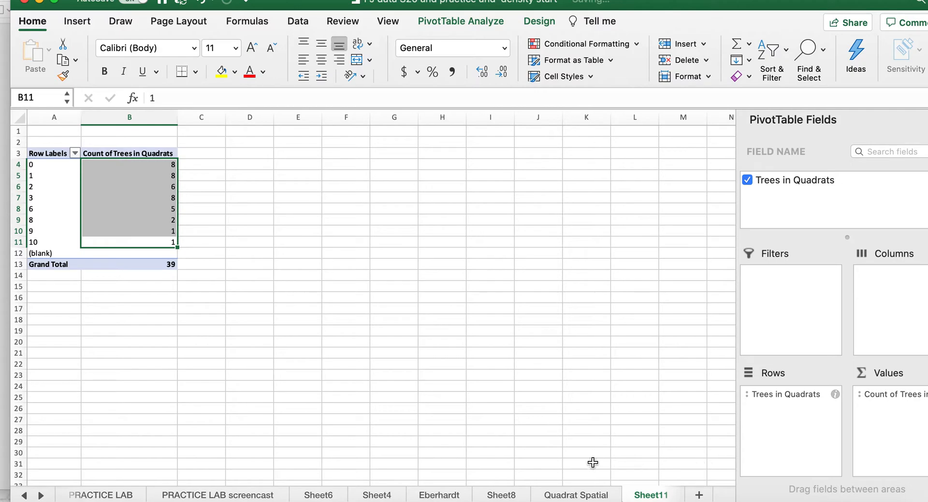
left_click(572, 495)
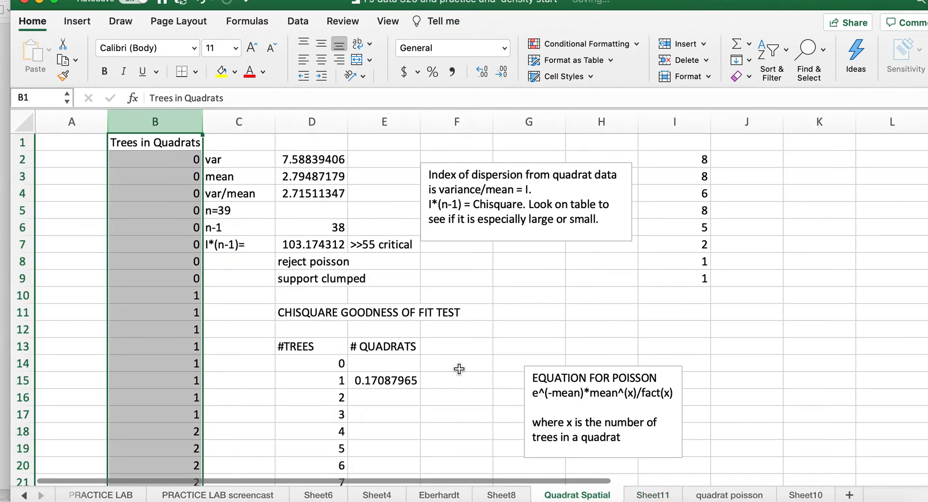
Shift the observed 5 down to D12 and the 2, 1, 1 down to D15:D17
left_click(728, 495)
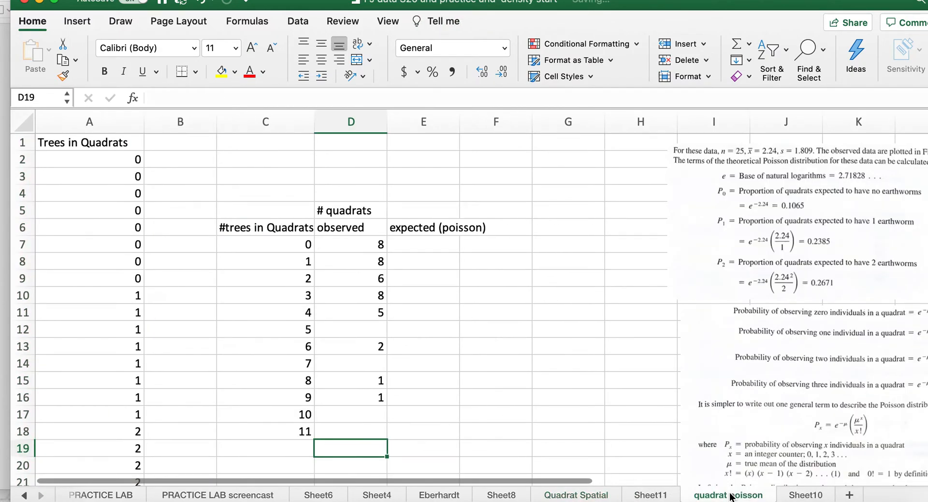
left_click(369, 313)
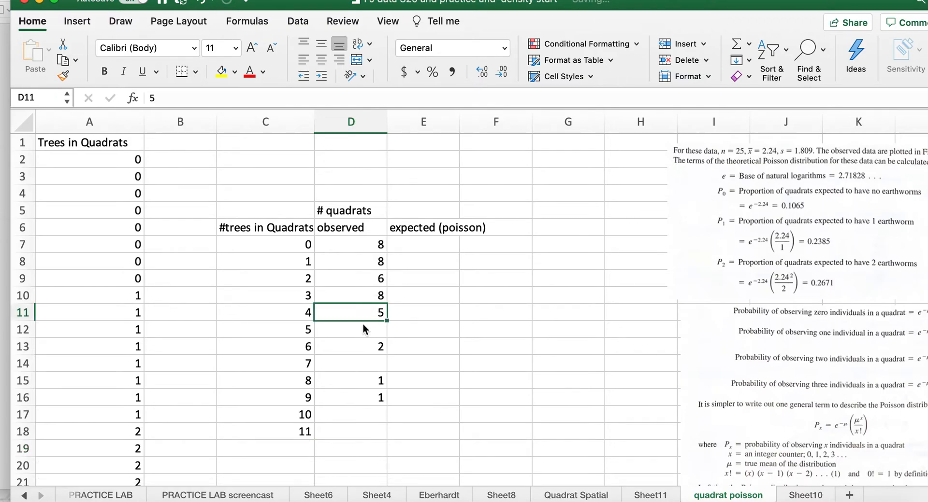
left_click_drag(362, 321, 362, 333)
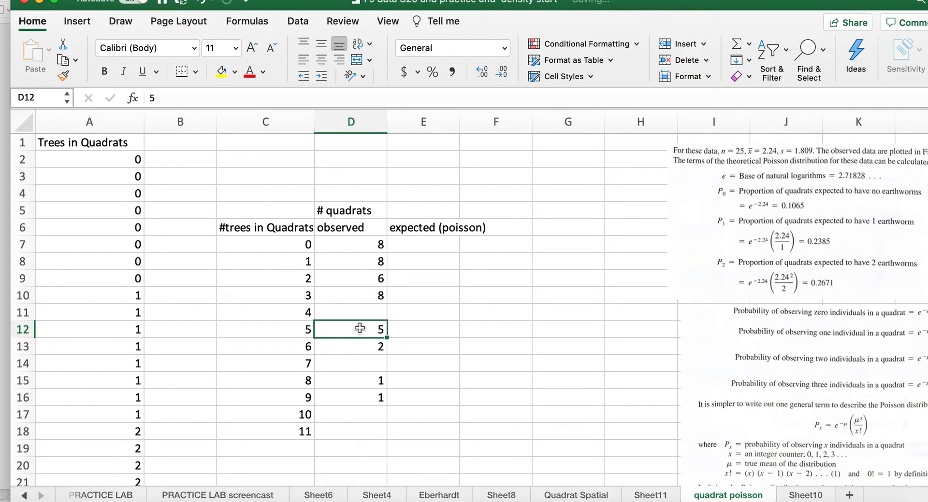
left_click_drag(359, 329, 358, 371)
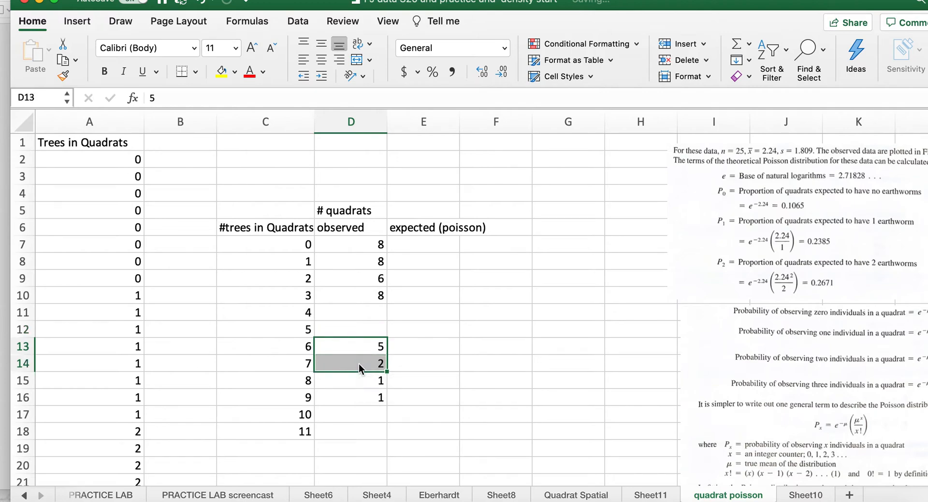
left_click(361, 399)
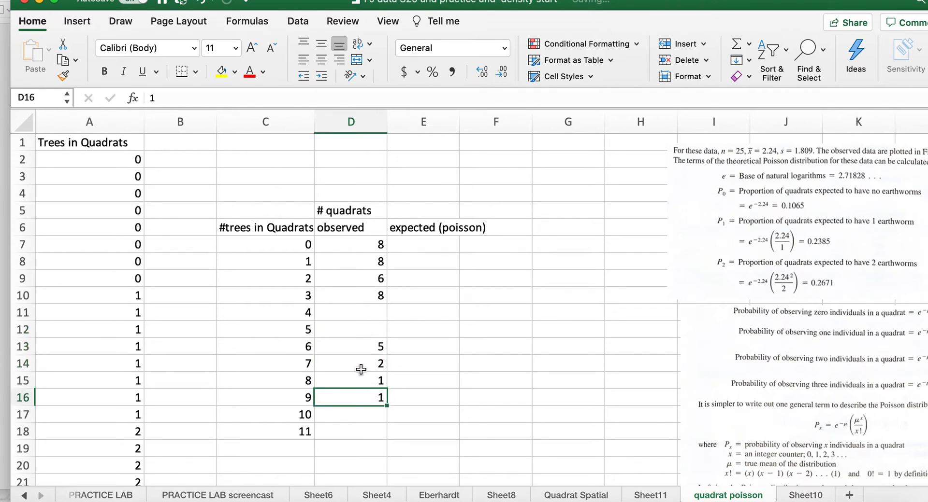
left_click_drag(361, 366, 361, 414)
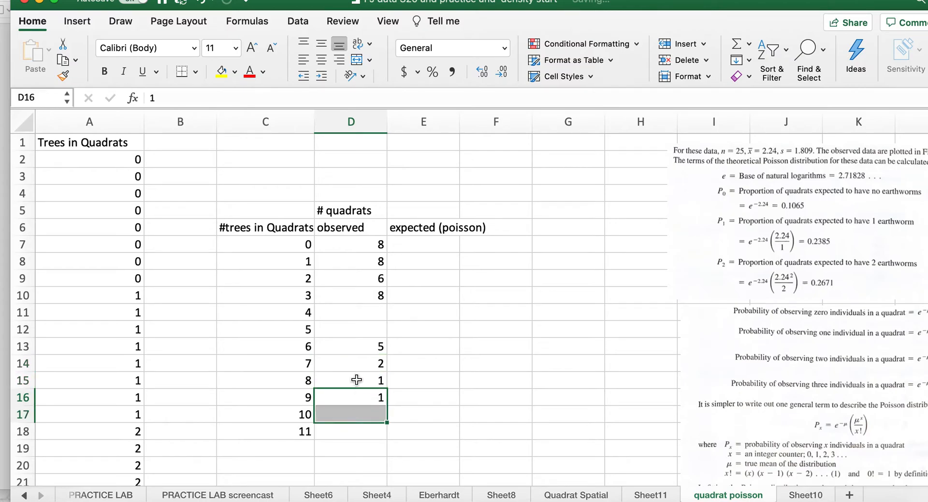
left_click_drag(355, 365, 354, 423)
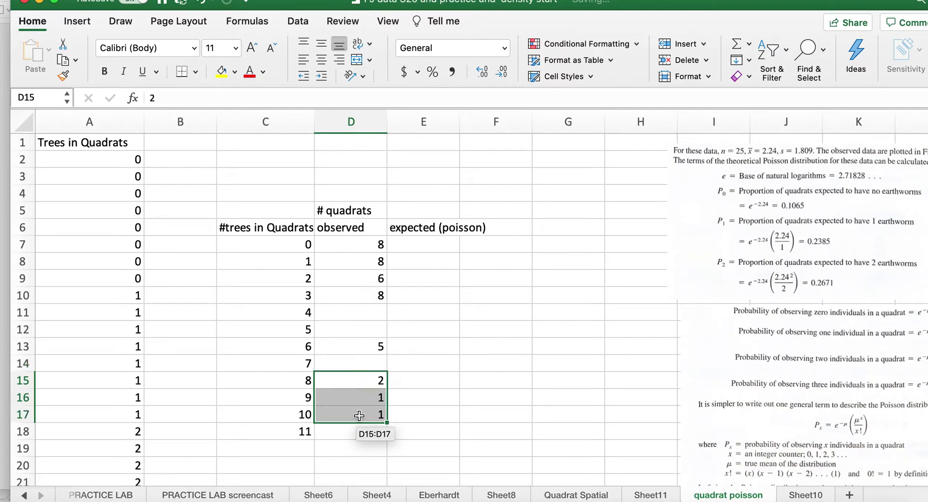
left_click(354, 312)
type("0")
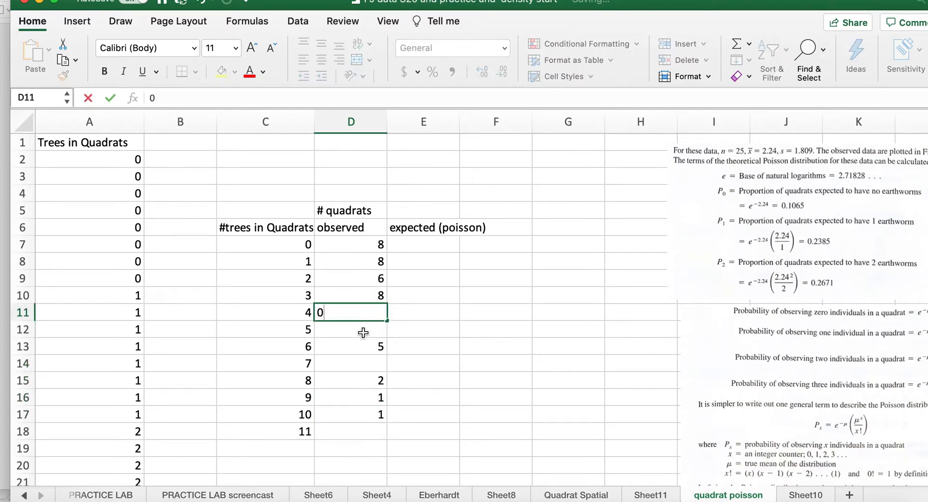
Enter zeros in D11 and D14, then delete the stray 11 from C18
key("Return")
type("0")
left_click(361, 365)
type("0")
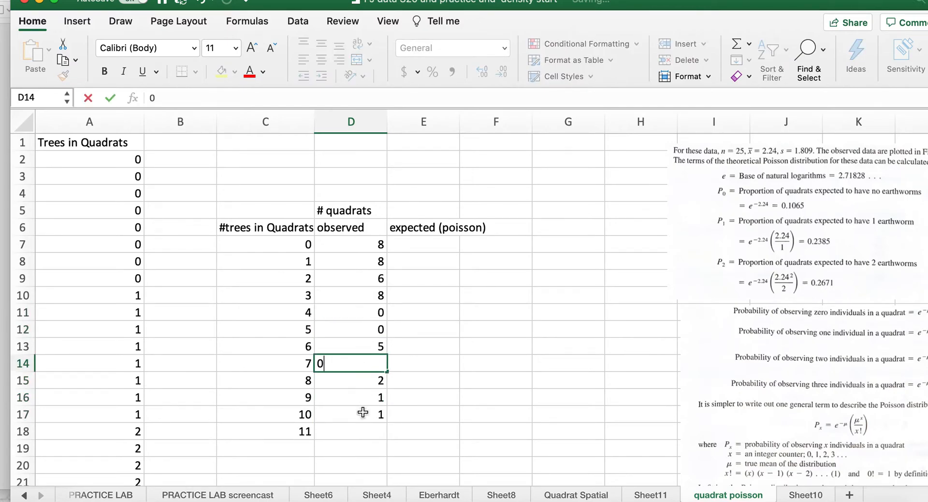
left_click(367, 432)
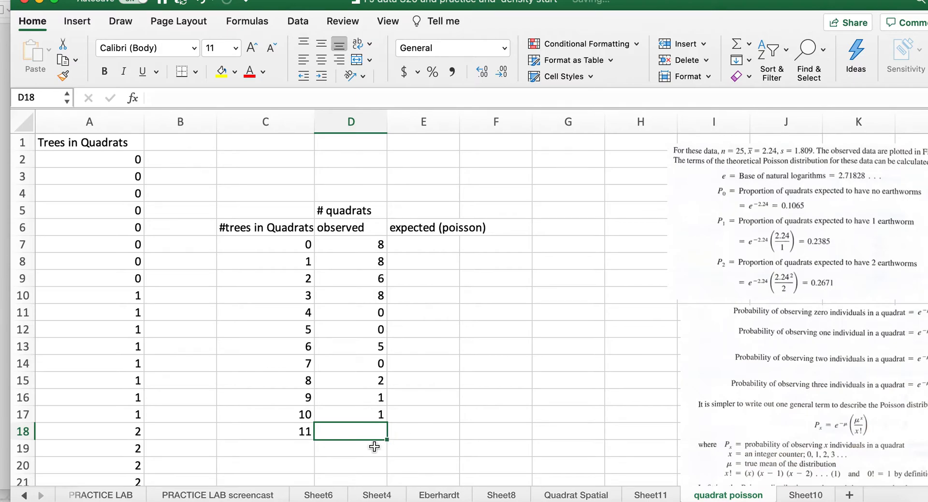
left_click(302, 433)
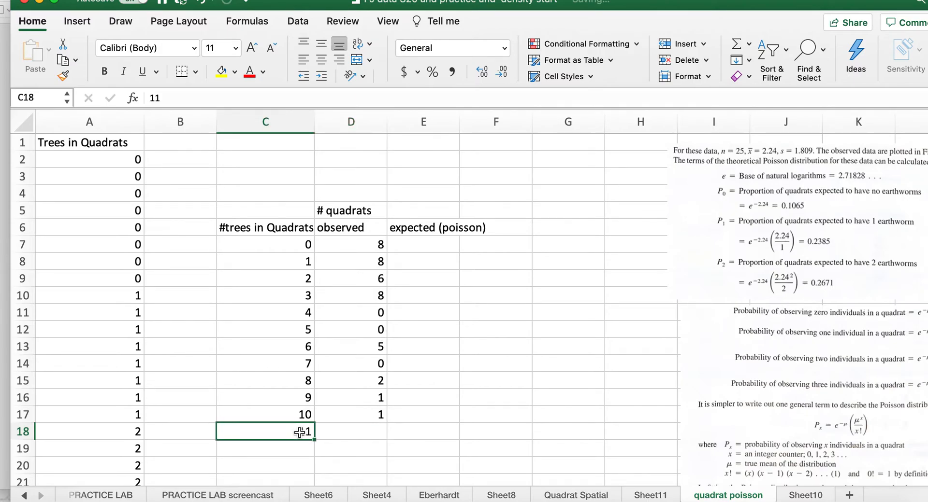
key("Delete")
left_click(368, 454)
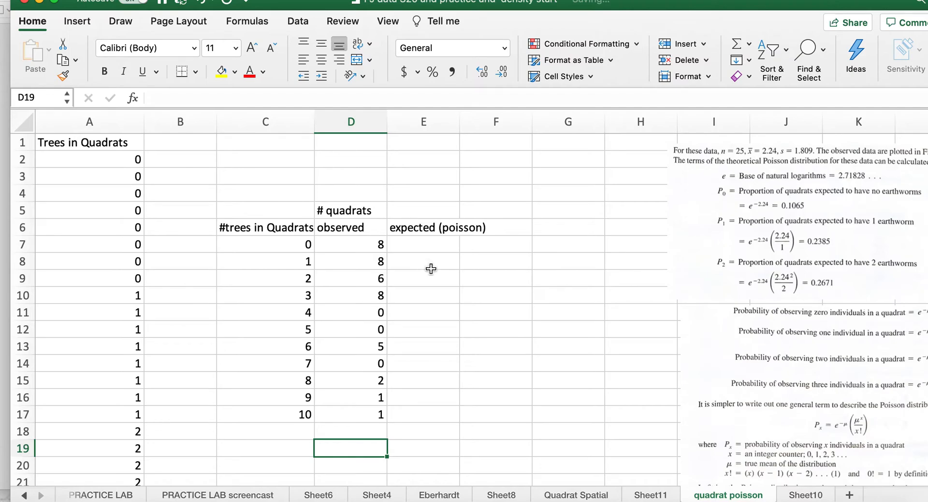
Enter =2.718^(-mean) in E8 as the first expected value, returning #NAME?
left_click(427, 264)
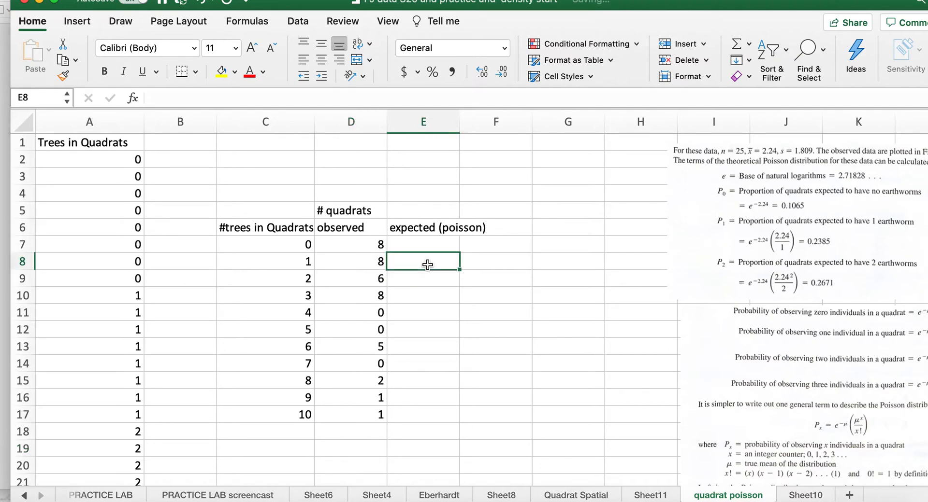
type("=")
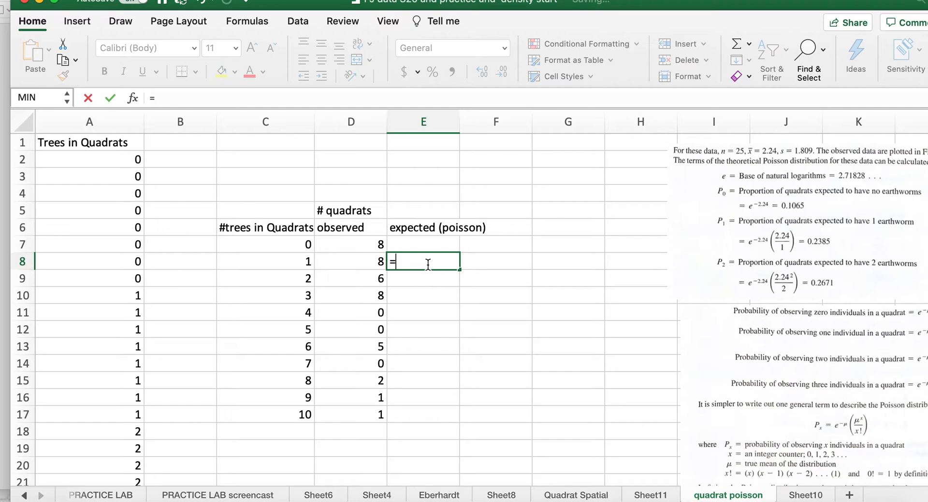
type("2.")
type("7")
type("18^(-")
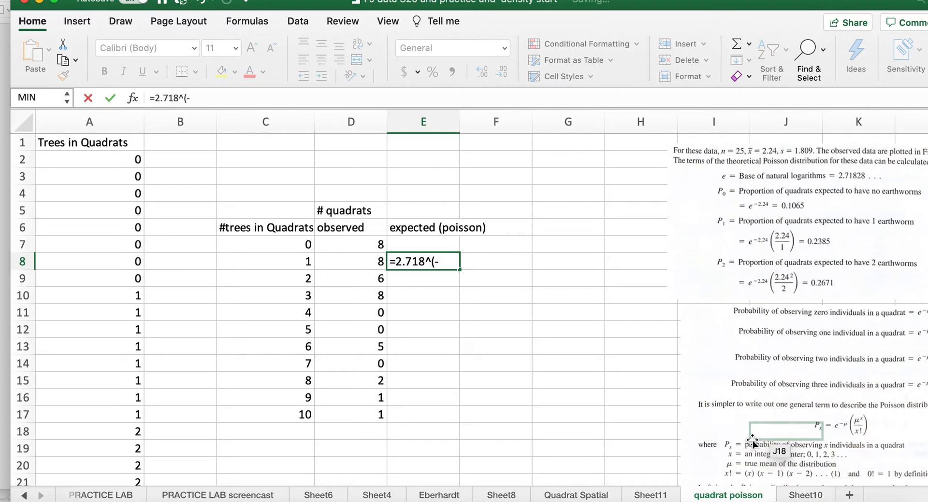
key("Return")
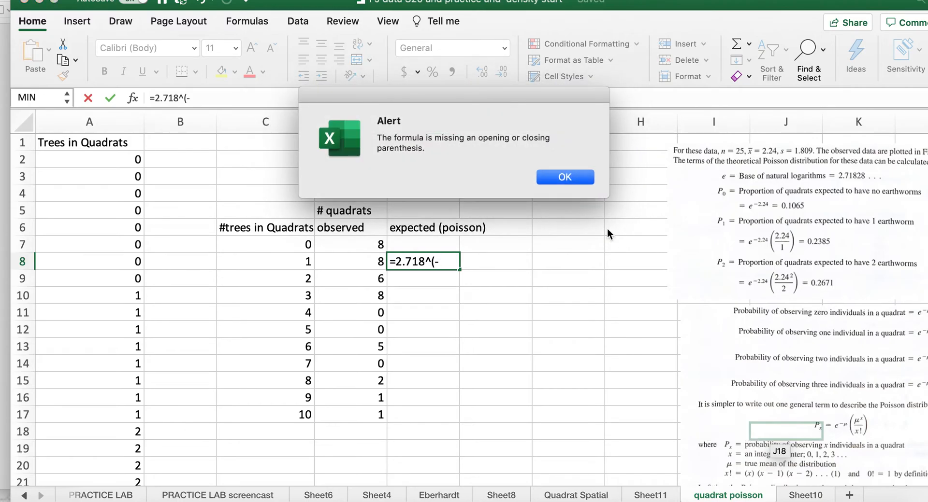
left_click(559, 179)
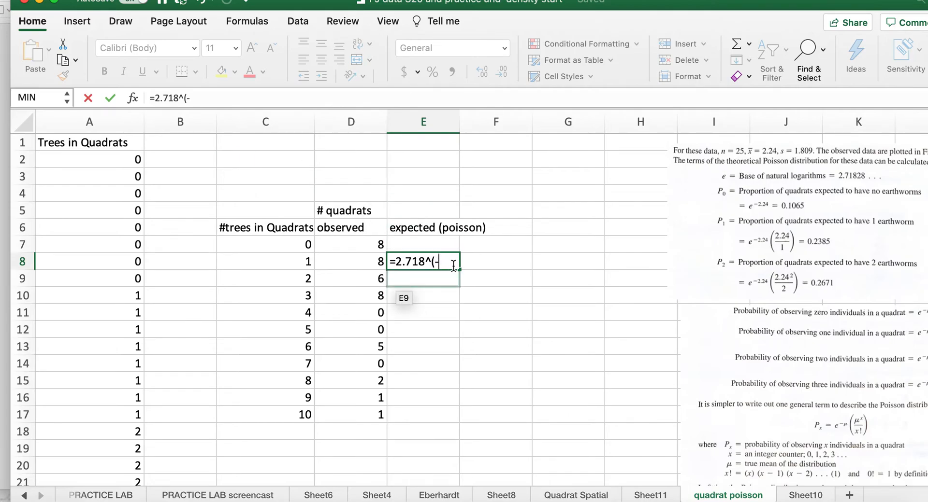
type("mean")
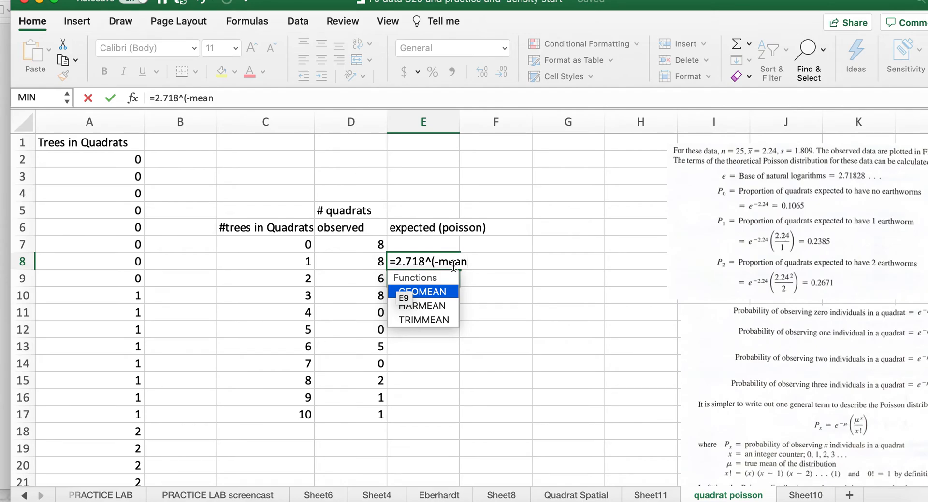
type(")")
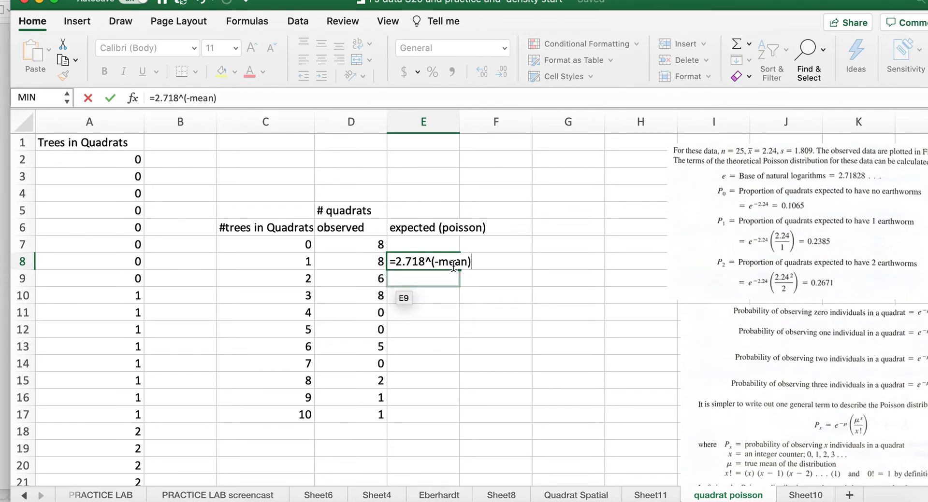
key("Return")
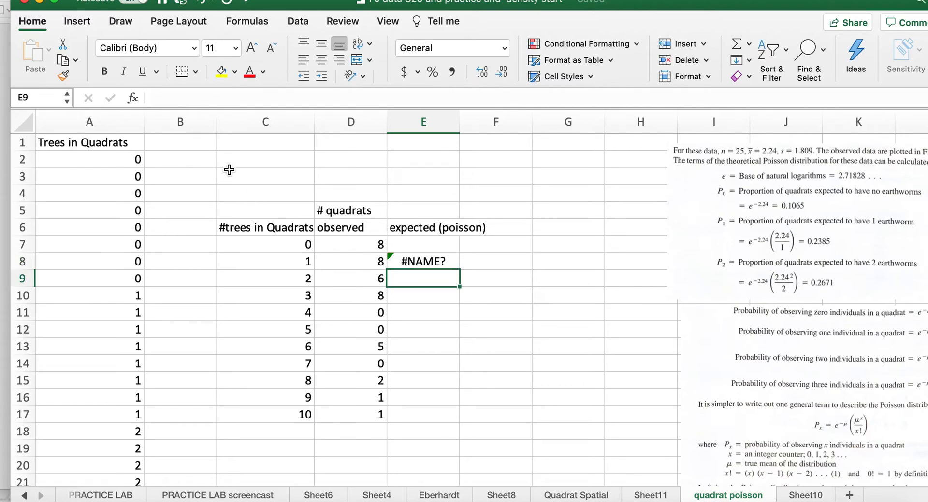
Label C2 'average' and move into D2, clearing stray characters
left_click(258, 165)
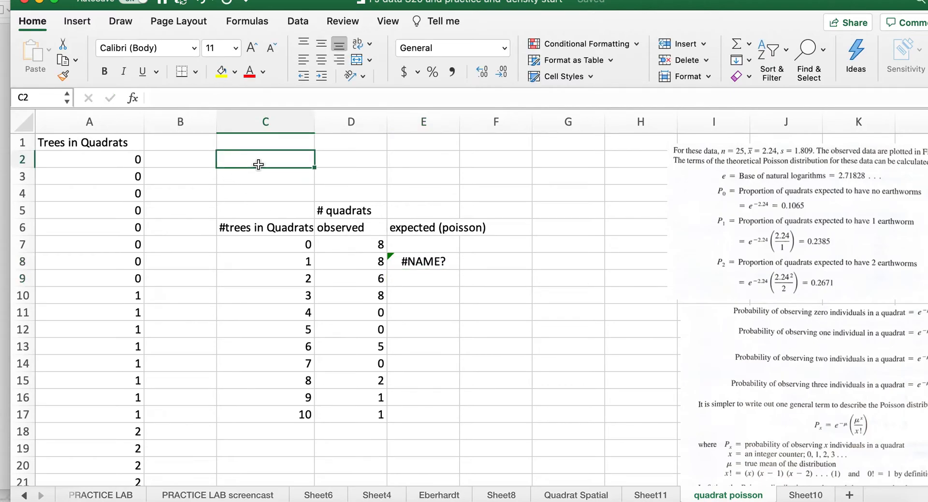
type("aveas")
key("BackSpace")
key("BackSpace")
type("ra")
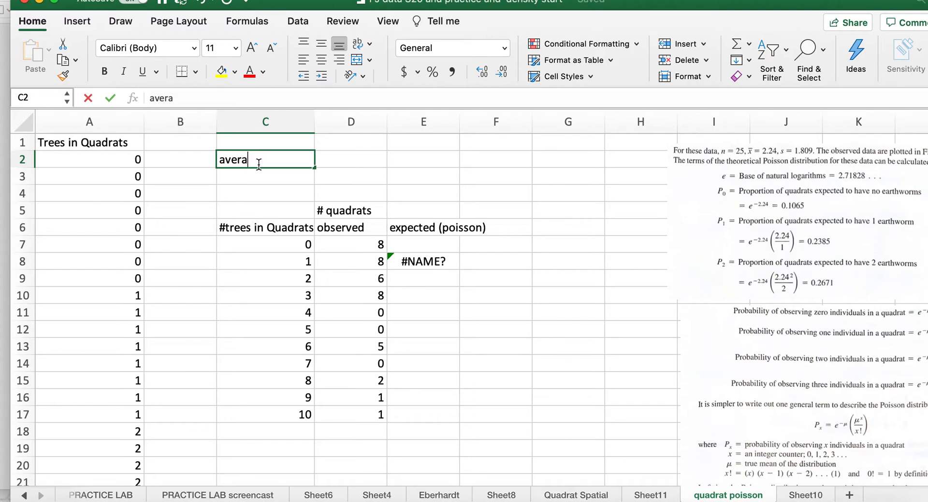
type("ge")
key("Tab")
type("ave")
key("BackSpace")
key("BackSpace")
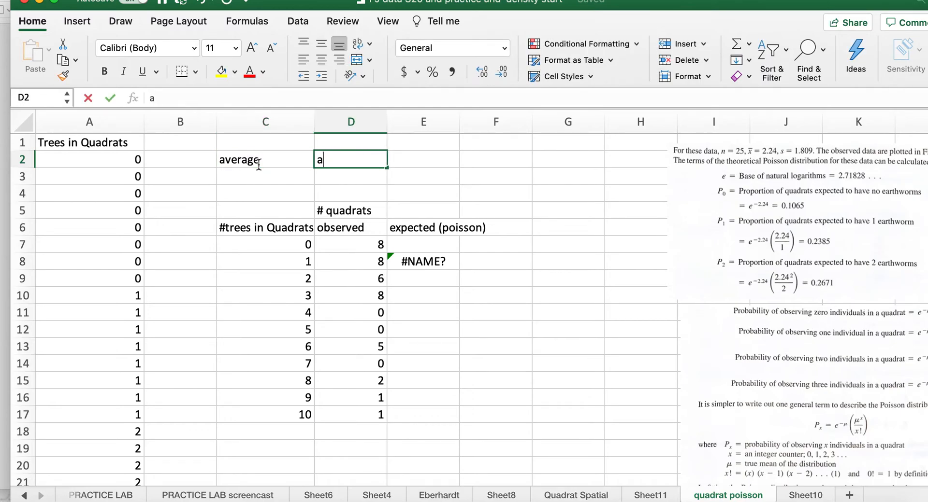
key("BackSpace")
type("=aver")
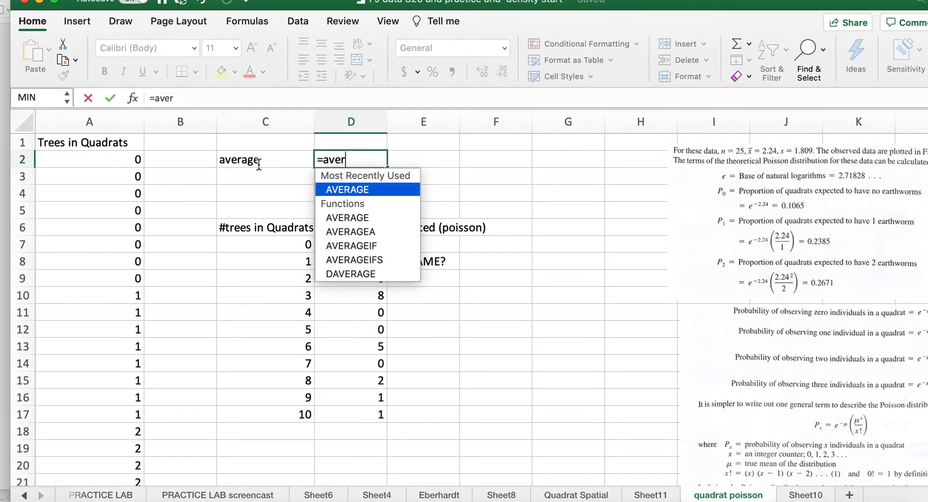
type("age)")
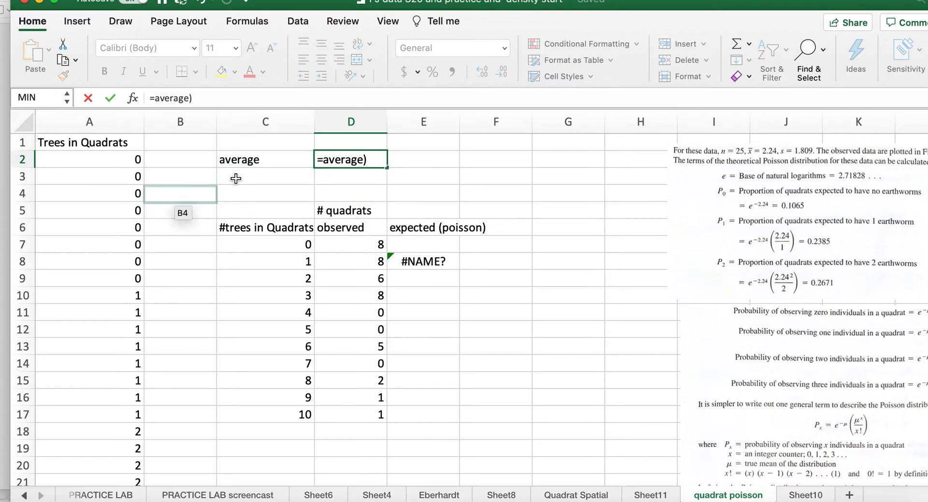
Enter =AVERAGE(A:A) in D2, giving the mean 2.79487179 of the tree counts
key("BackSpace")
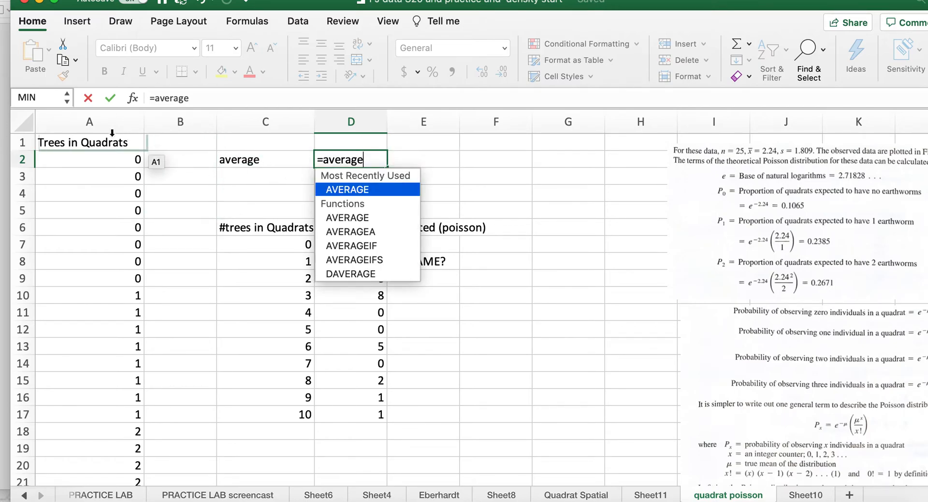
left_click(89, 122)
left_click(350, 160)
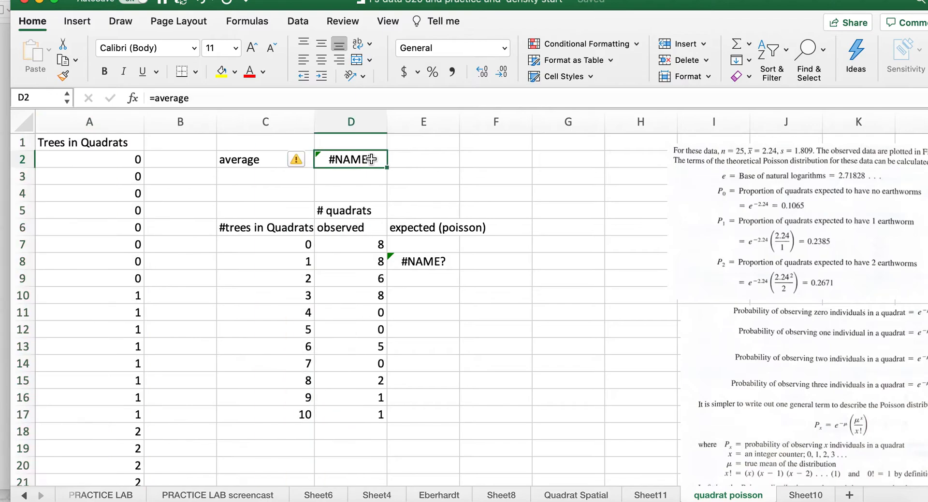
left_click(197, 98)
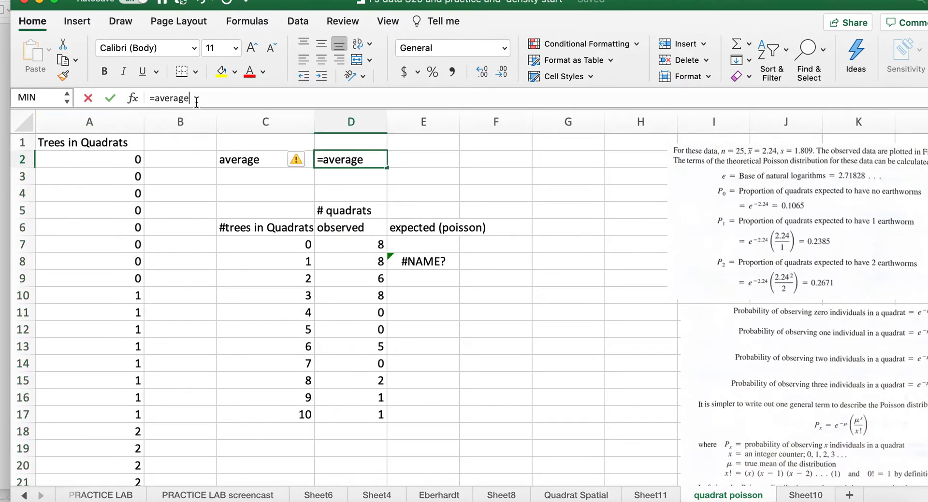
type("(")
left_click(116, 127)
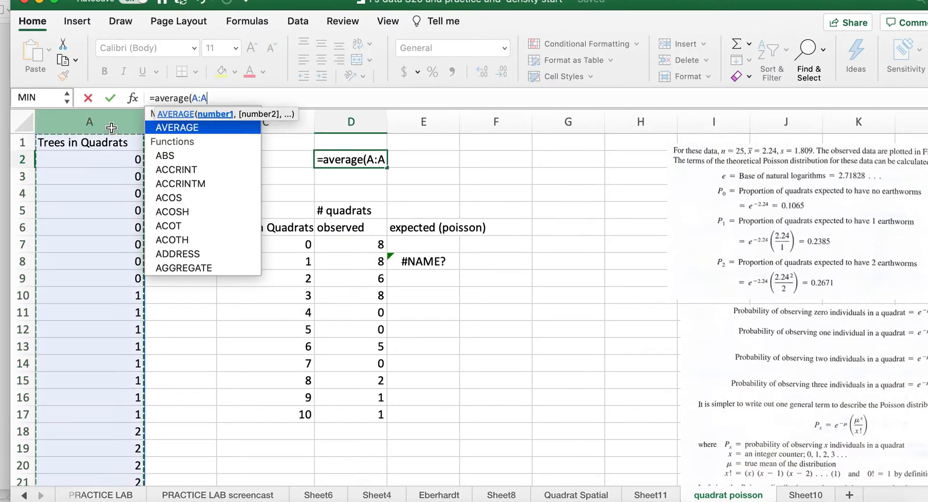
type(")")
key("Return")
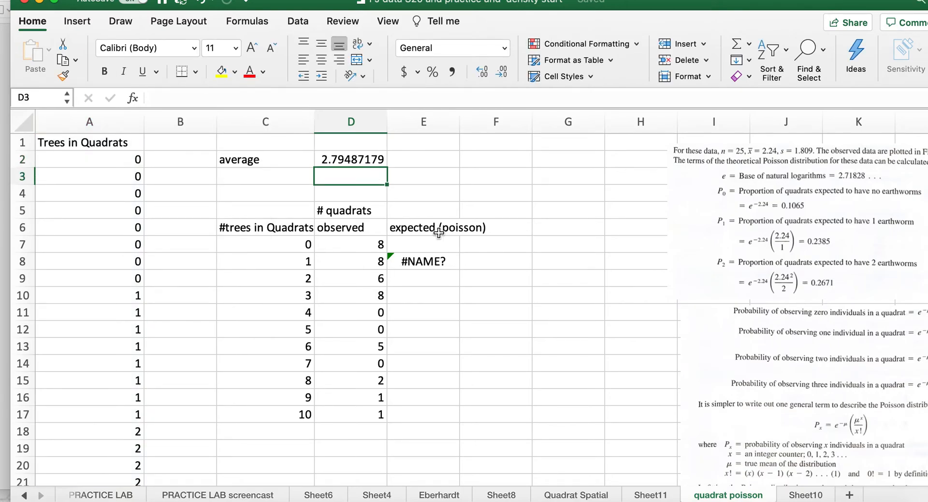
left_click(423, 262)
Rewrite E8's formula as 2.718^(-$D$2)*((D2^C8), using the D2 average and C8 tree count
double_click(202, 97)
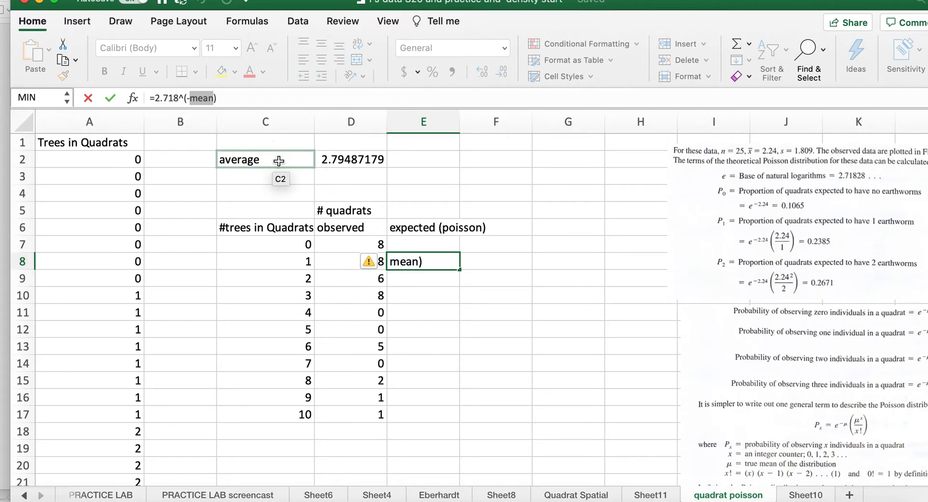
left_click(351, 159)
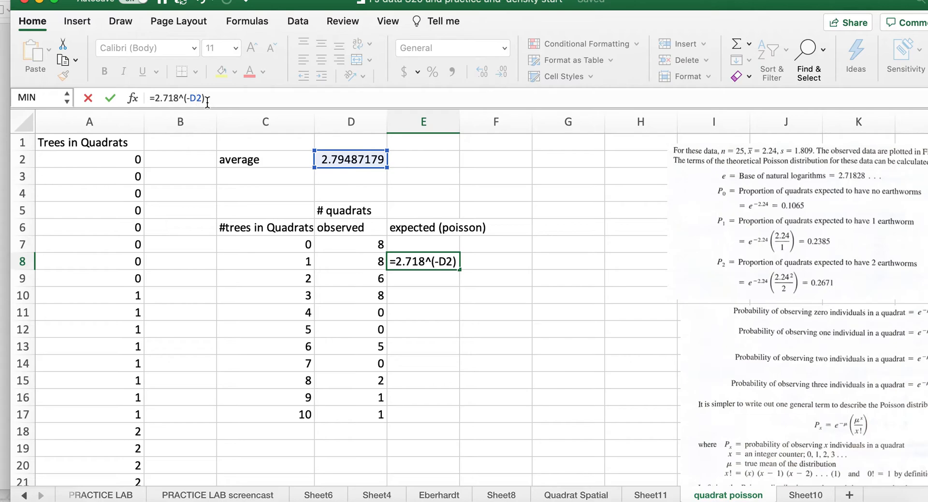
type("$D")
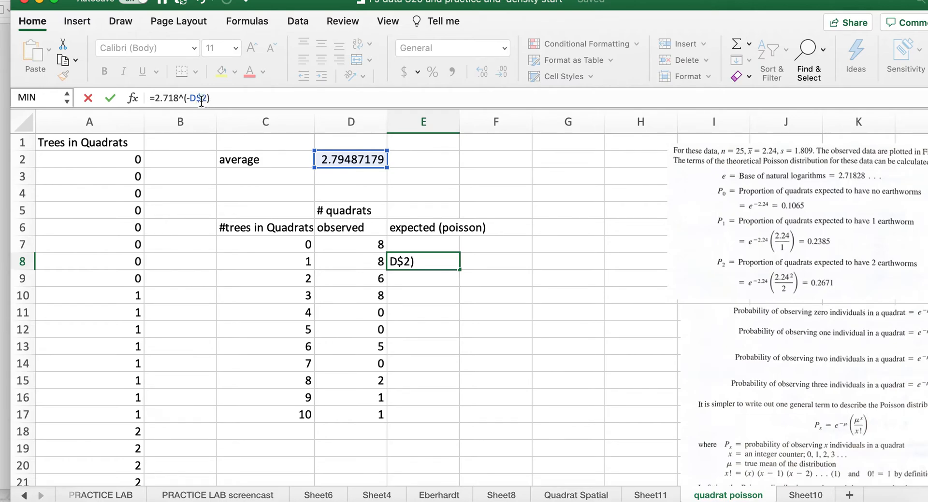
type("$")
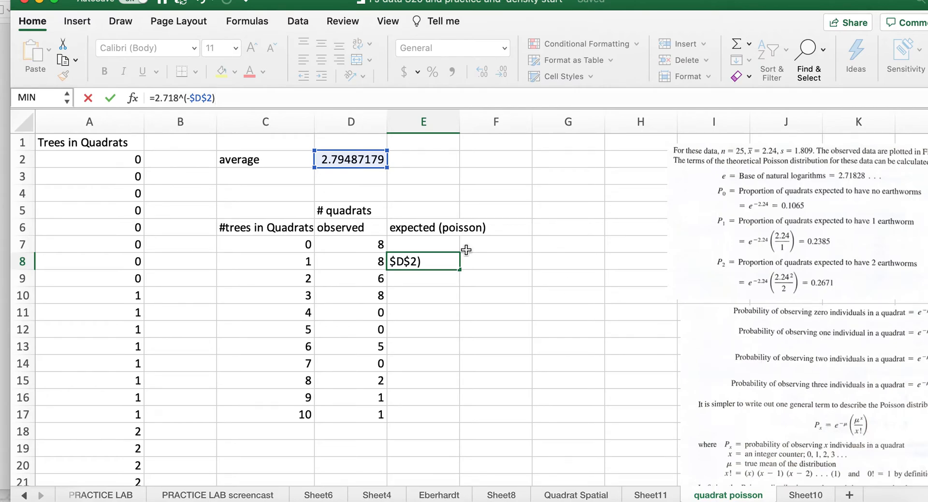
type("*")
type("(")
left_click(334, 161)
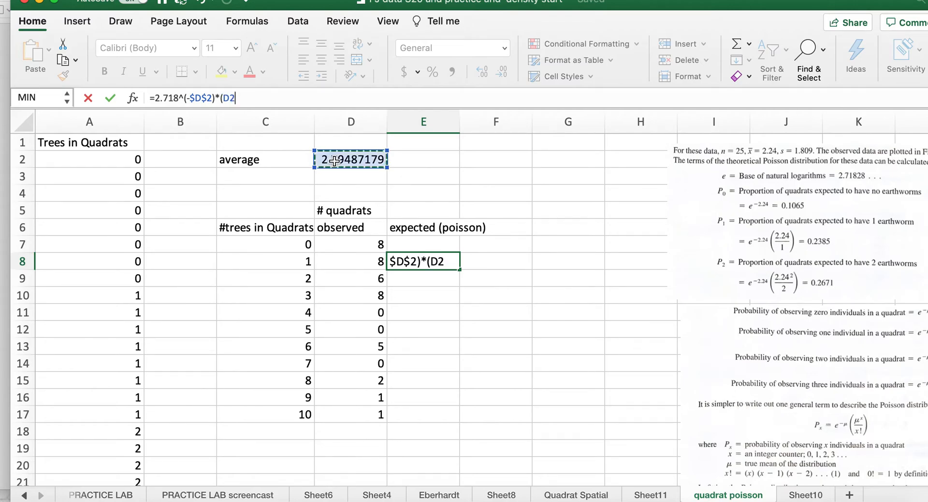
type("^")
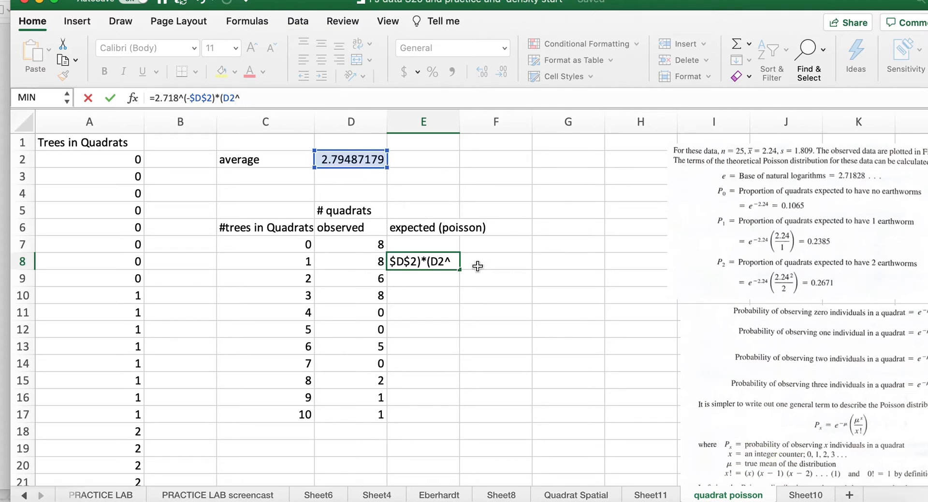
left_click(283, 258)
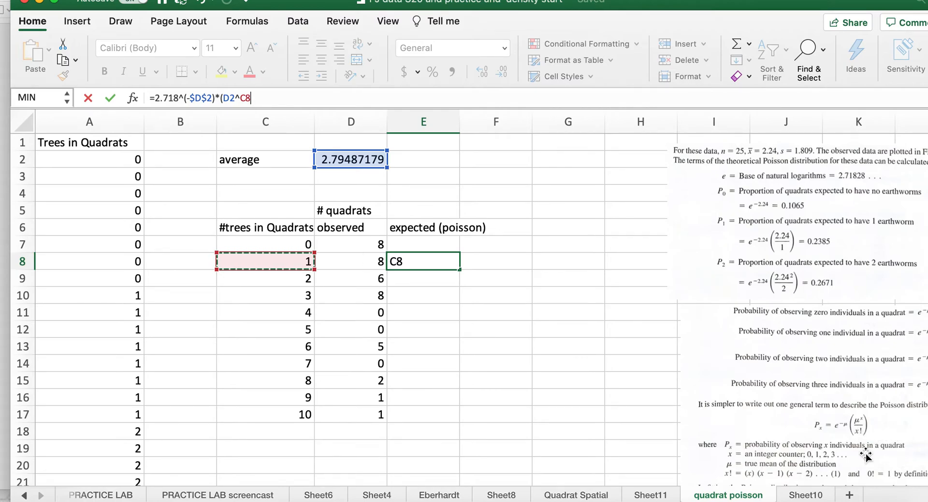
type("/")
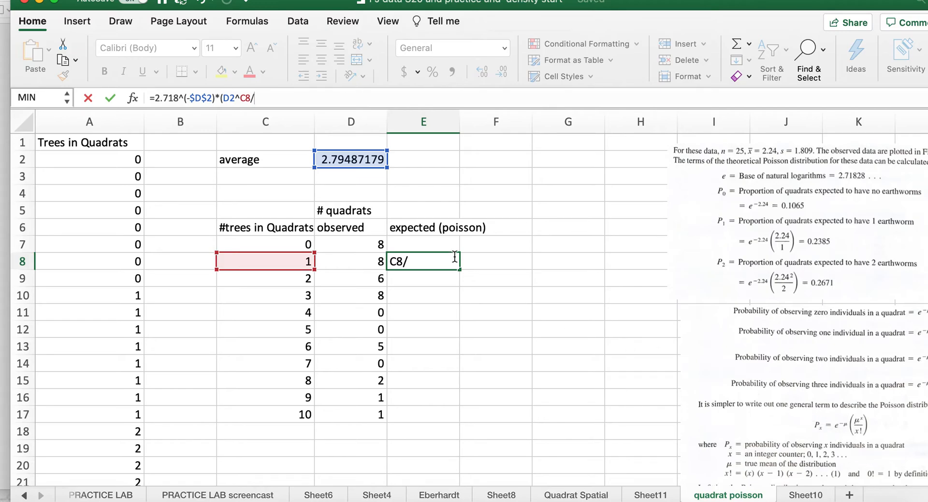
Finish the formula with /FACT(C8) and commit it, prompting Excel's parenthesis correction offer
left_click(249, 97)
type(")")
left_click(222, 98)
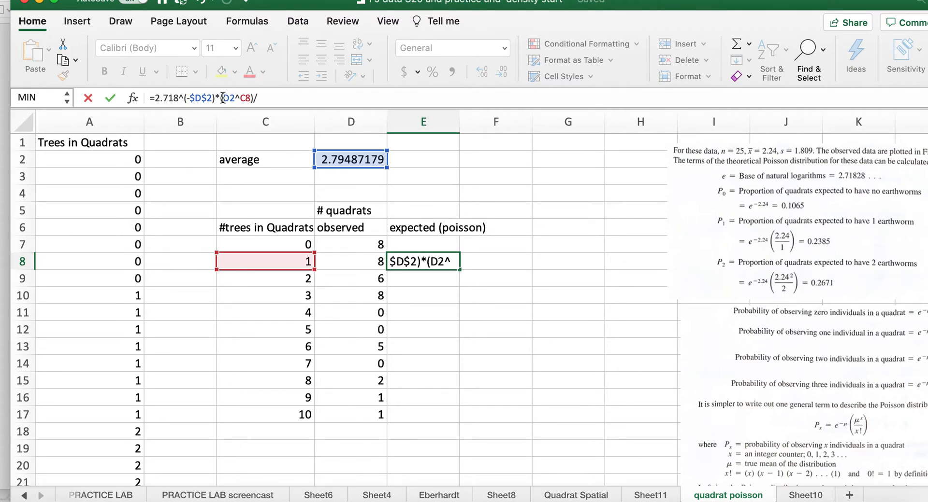
type("(")
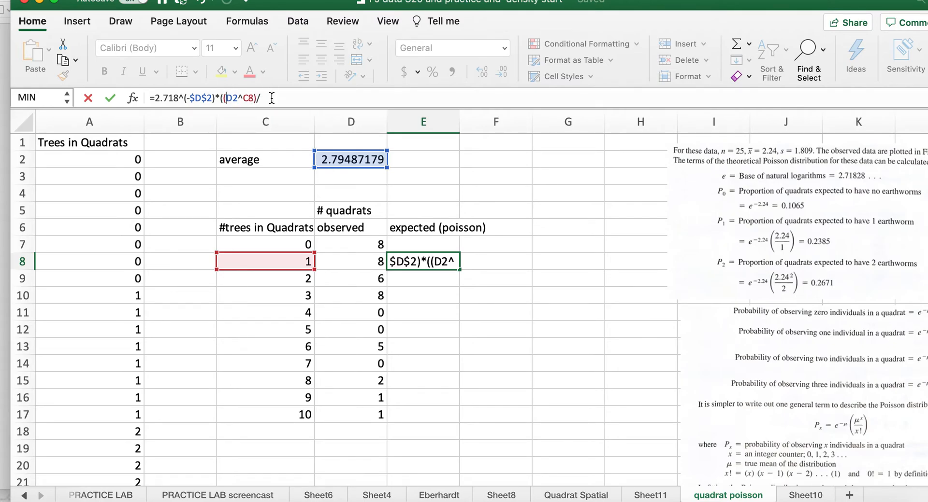
left_click(269, 97)
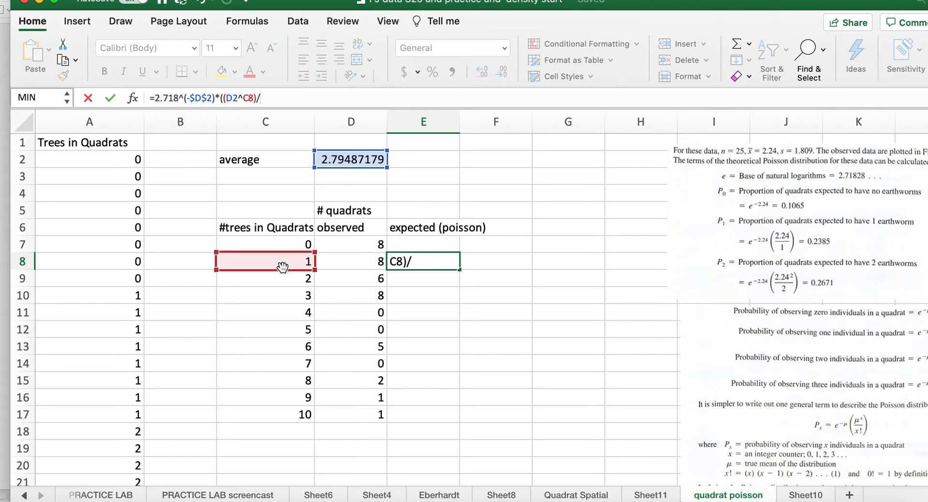
type("fac")
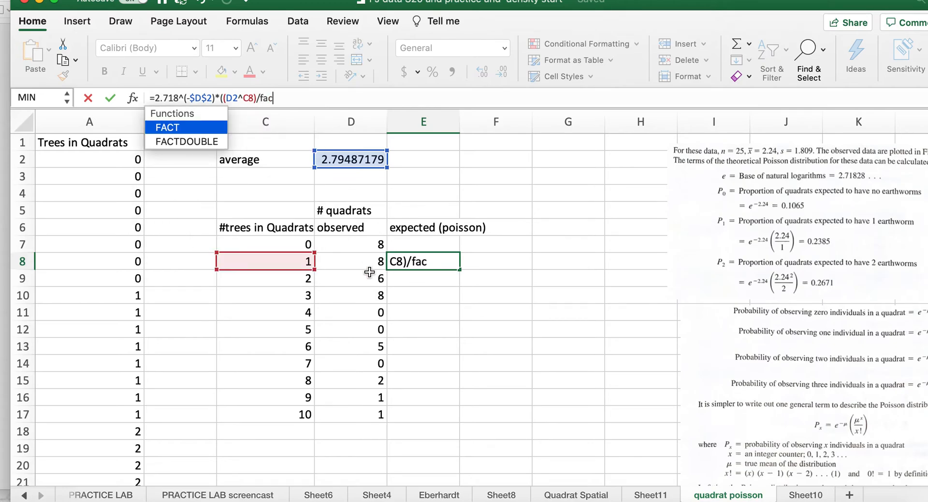
type("t(")
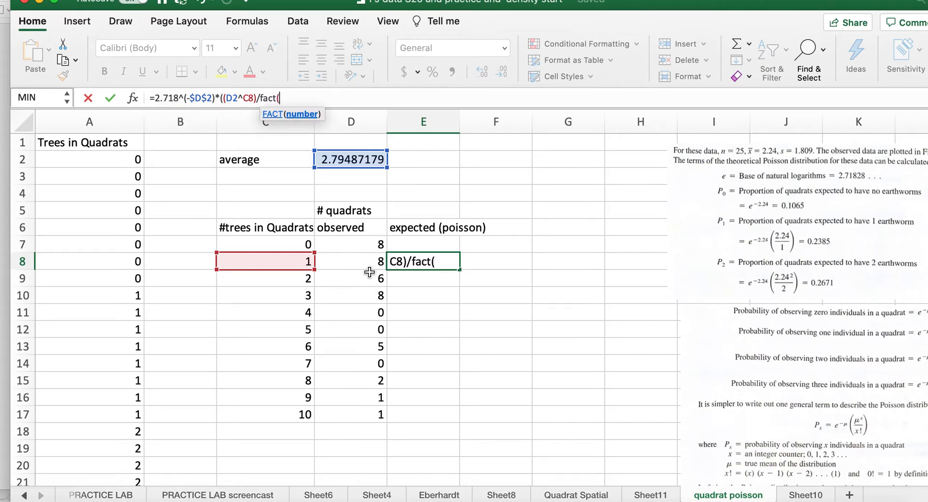
left_click(282, 259)
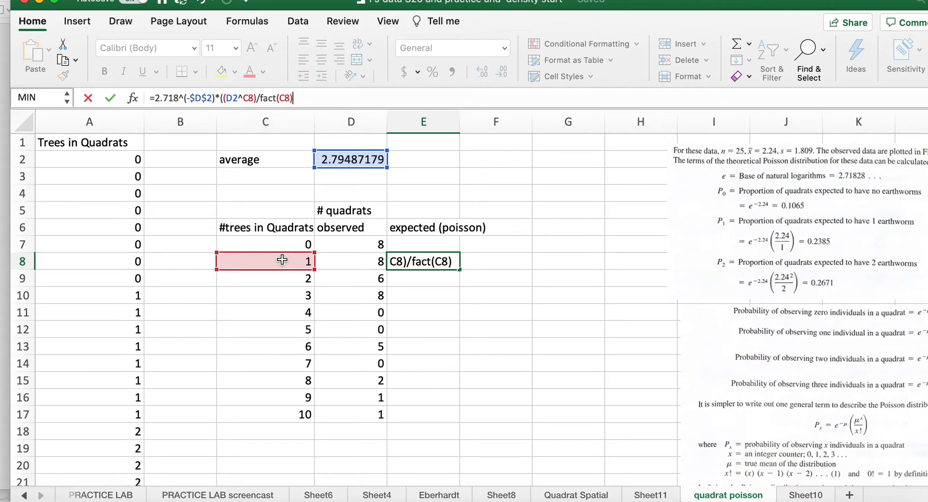
type(")")
key("Return")
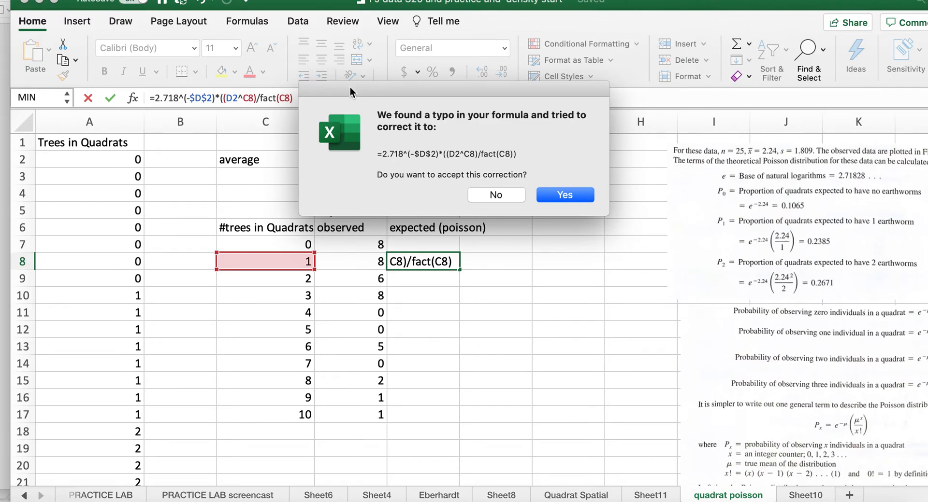
Accept the corrected formula giving 0.17087965 in E8 and fill it down to E17, yielding zeros and #VALUE! errors
left_click_drag(350, 86, 395, 89)
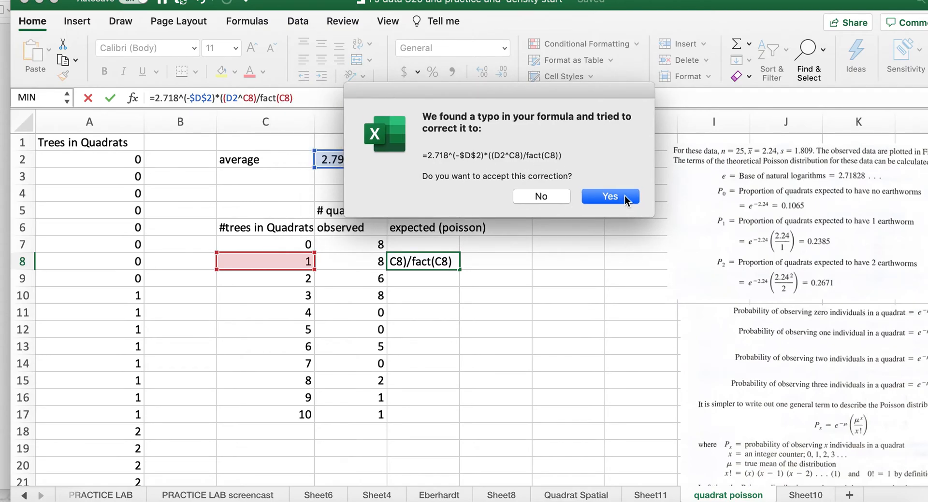
left_click(610, 196)
left_click(383, 330)
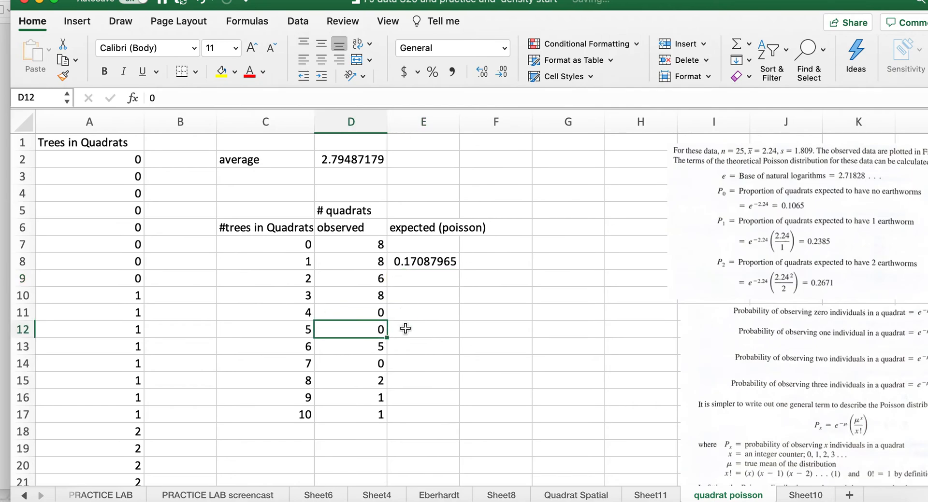
left_click(456, 262)
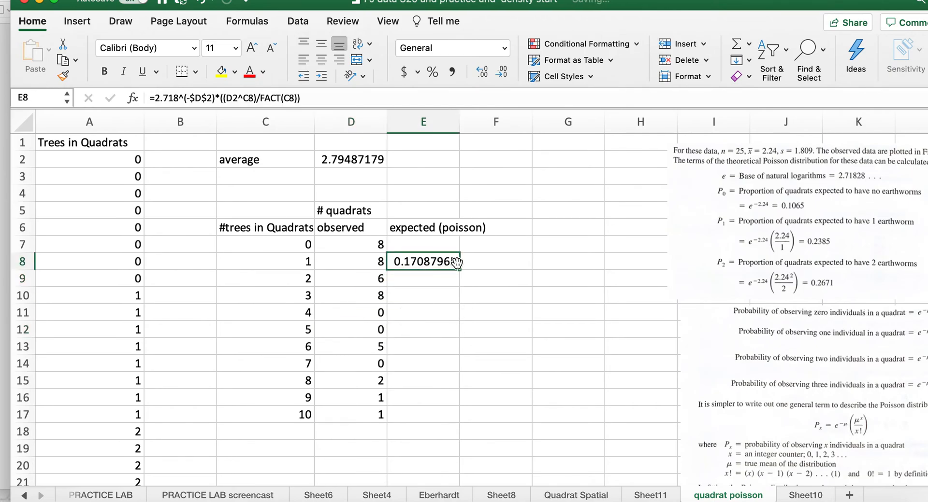
left_click_drag(459, 270, 458, 419)
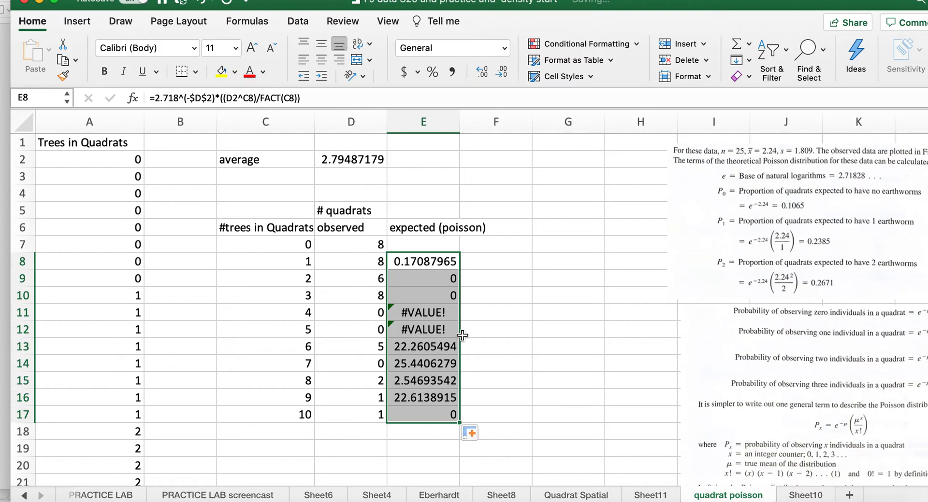
left_click(424, 264)
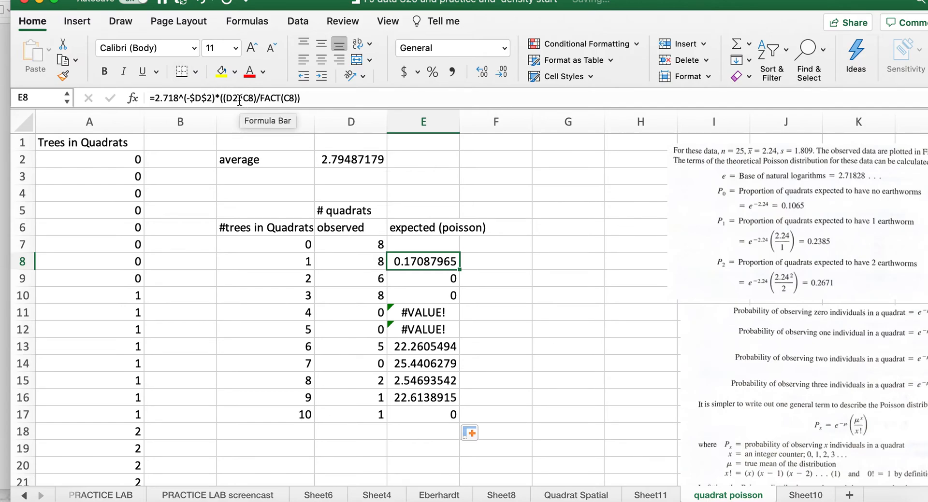
Lock the average reference in E8's formula as $D$2 and recommit it
left_click(239, 98)
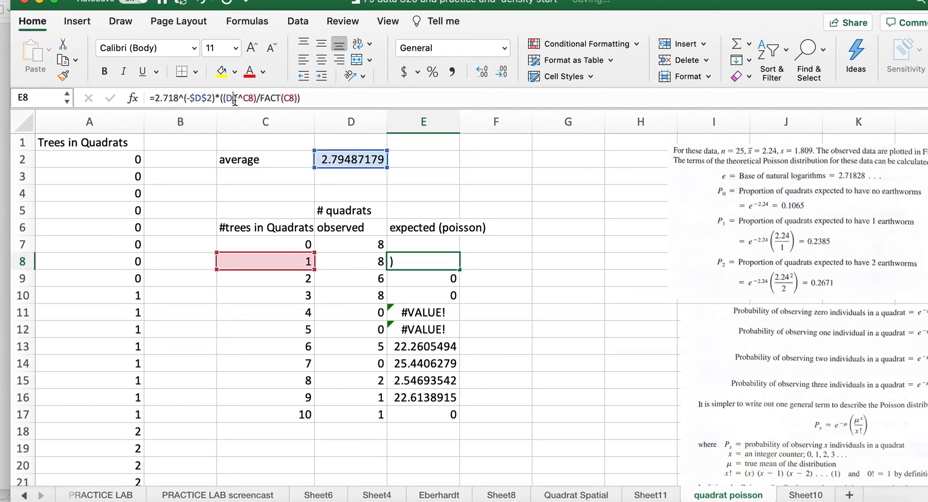
type("$")
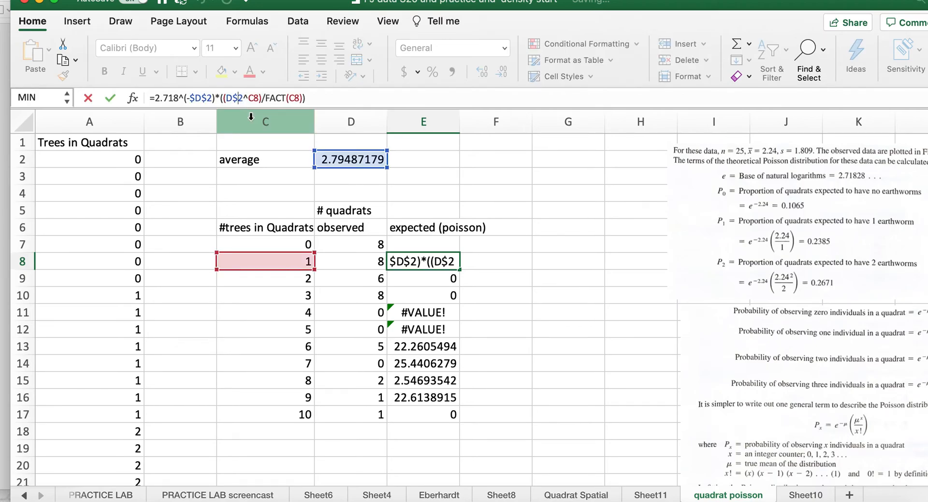
left_click(226, 97)
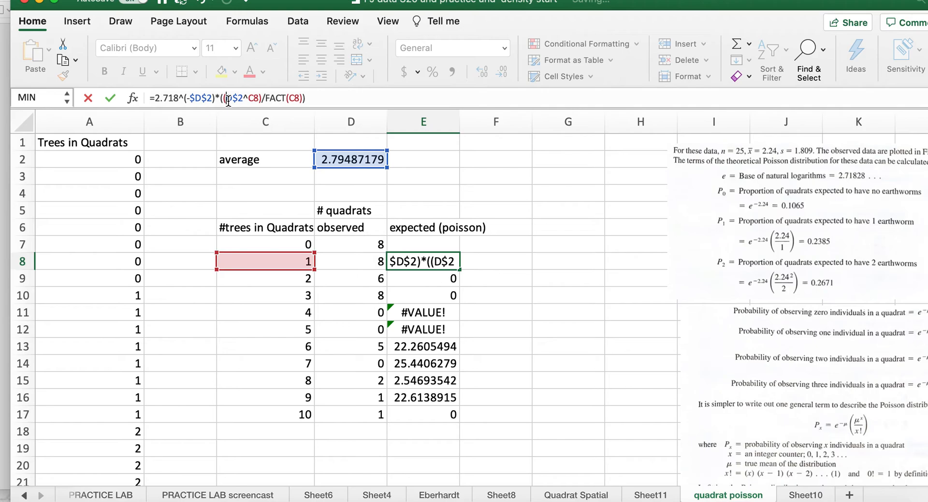
type("$")
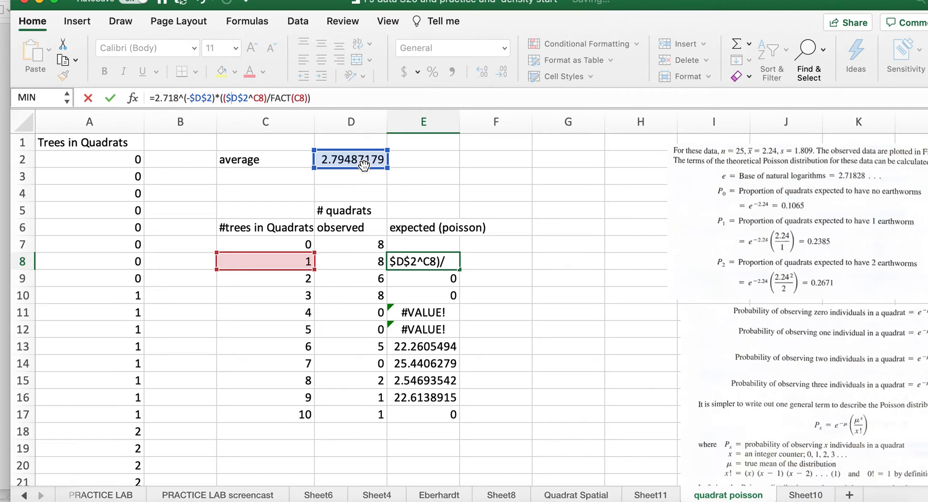
left_click(334, 99)
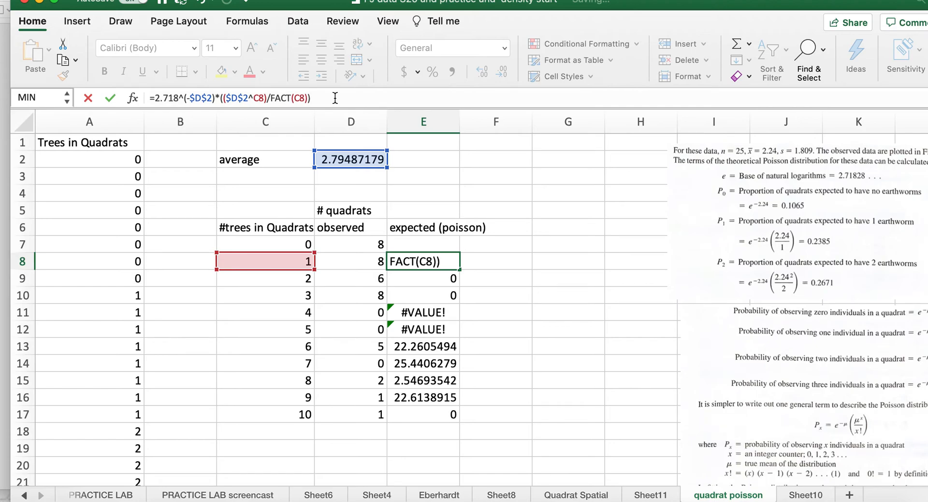
key("Return")
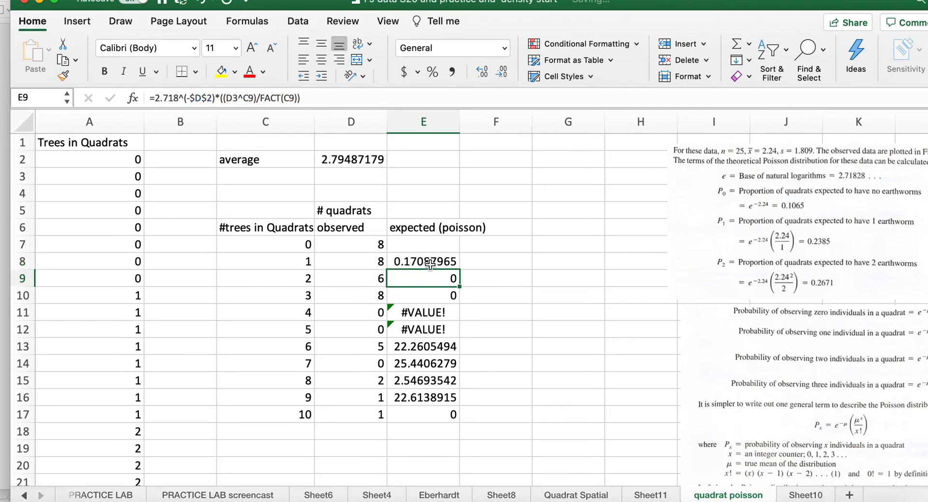
Refill E8:E17 so the column shows probabilities from 0.17087965 down to 0.00048999
left_click(428, 262)
left_click_drag(458, 270, 458, 418)
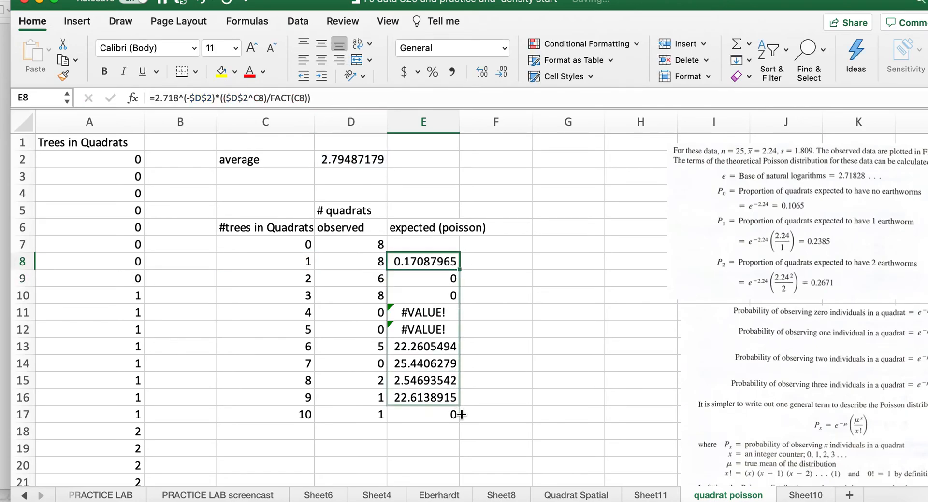
left_click(509, 409)
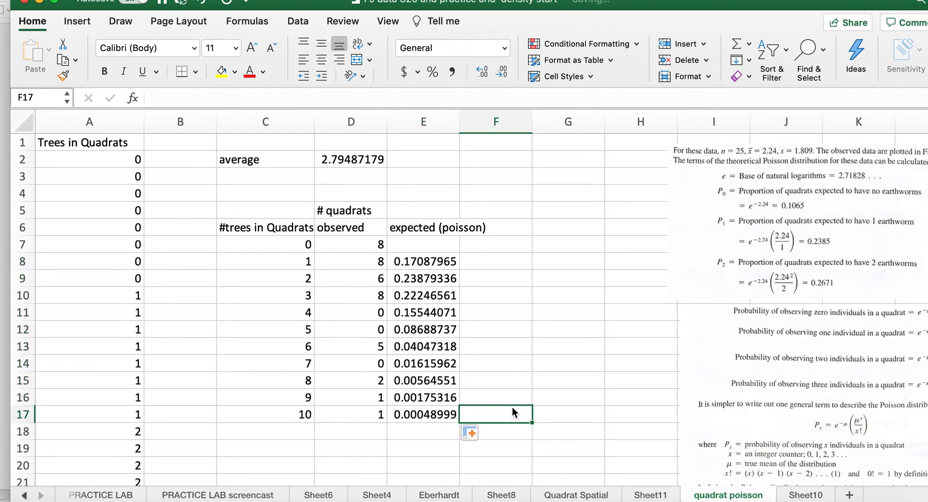
left_click(428, 248)
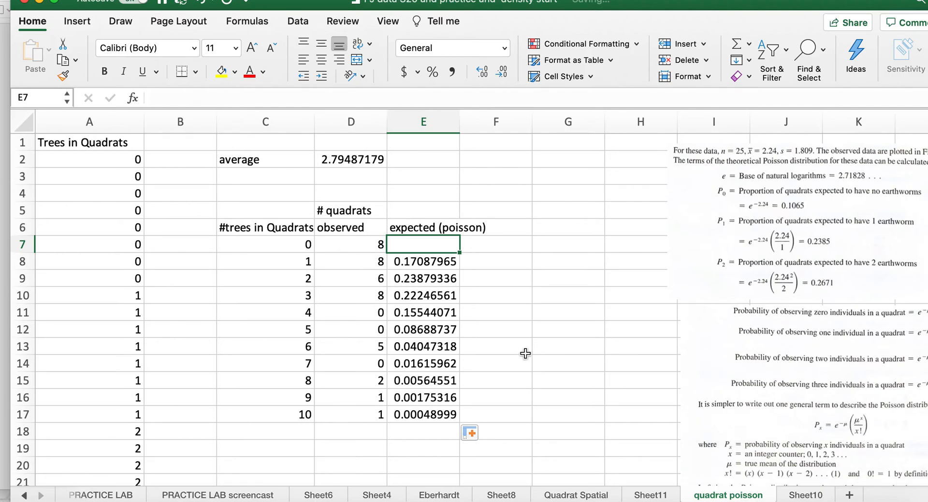
Extend E8's formula up into E7 so the zero-tree row reads 0.06114043
left_click(436, 262)
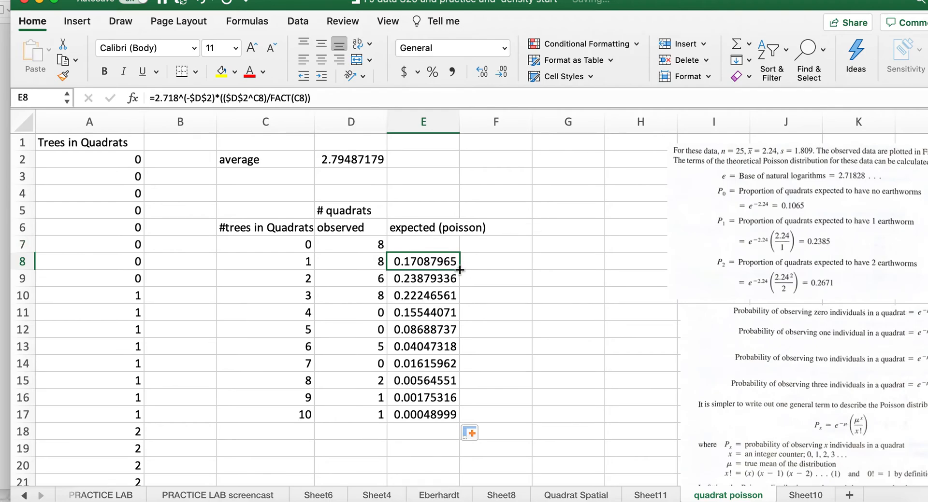
left_click_drag(459, 270, 459, 246)
left_click(517, 258)
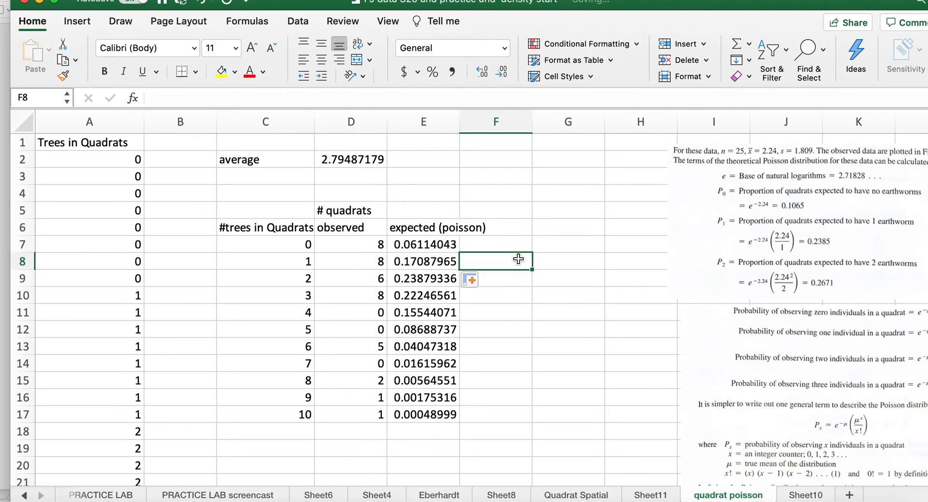
left_click(410, 245)
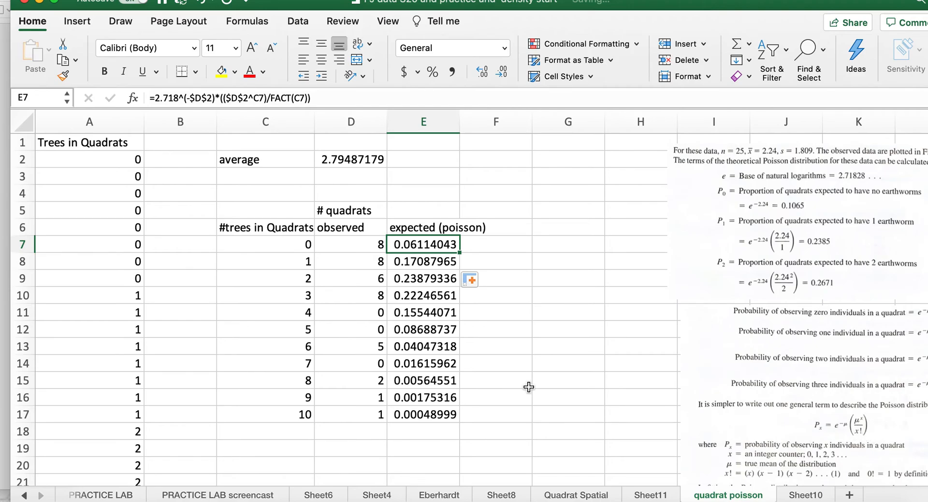
left_click(499, 347)
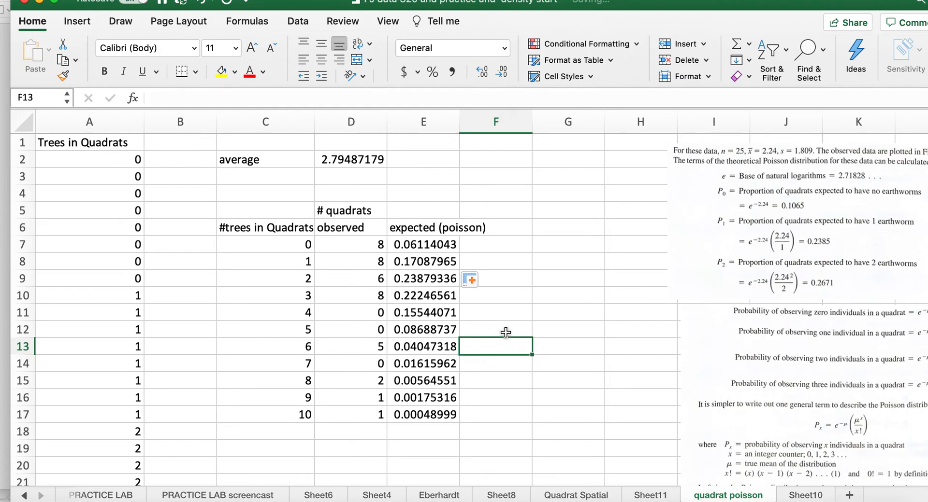
left_click(493, 246)
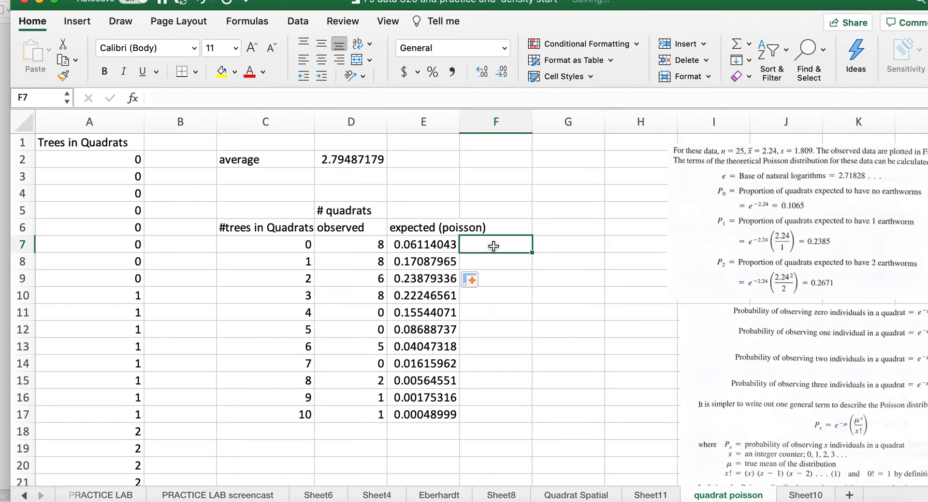
Widen column E and head F6 with the label x39
left_click_drag(460, 128, 488, 128)
left_click(519, 229)
type("x")
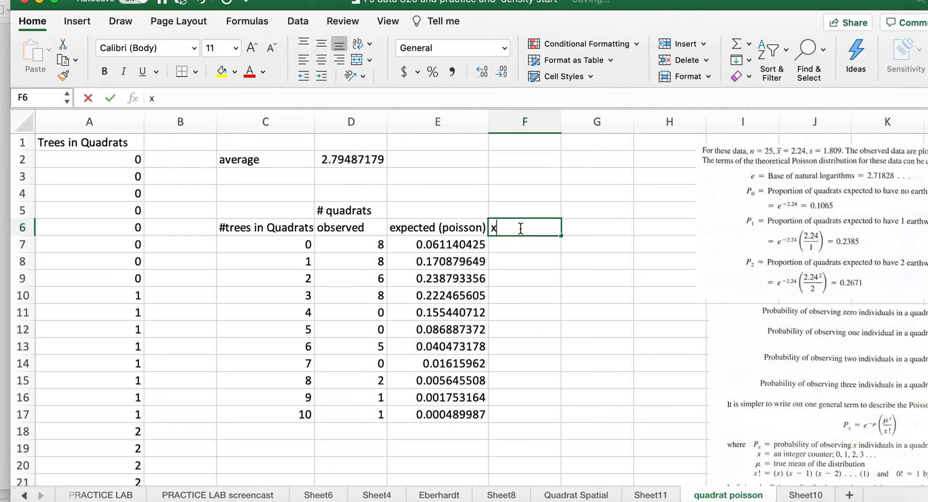
type("39")
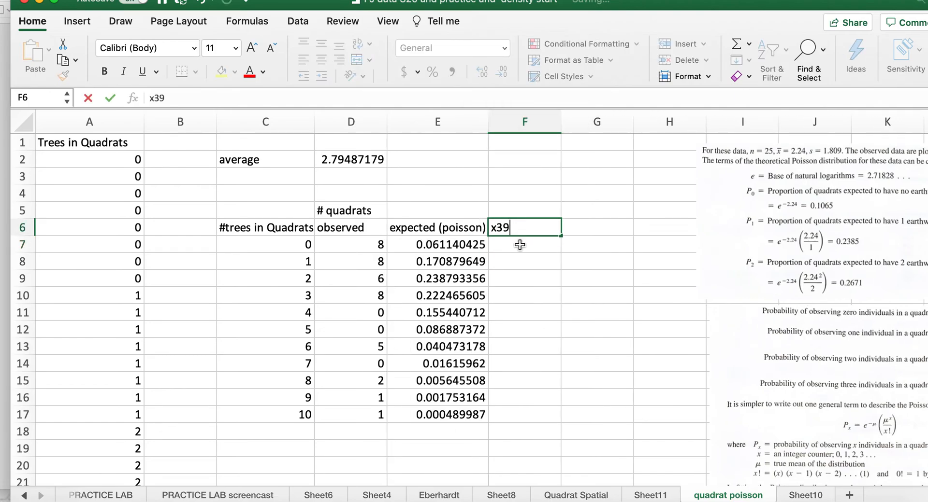
key("Return")
type("=")
Enter =E7*39 in F7 and fill it down to F17, giving 2.38447658 to 0.01910948
left_click(457, 245)
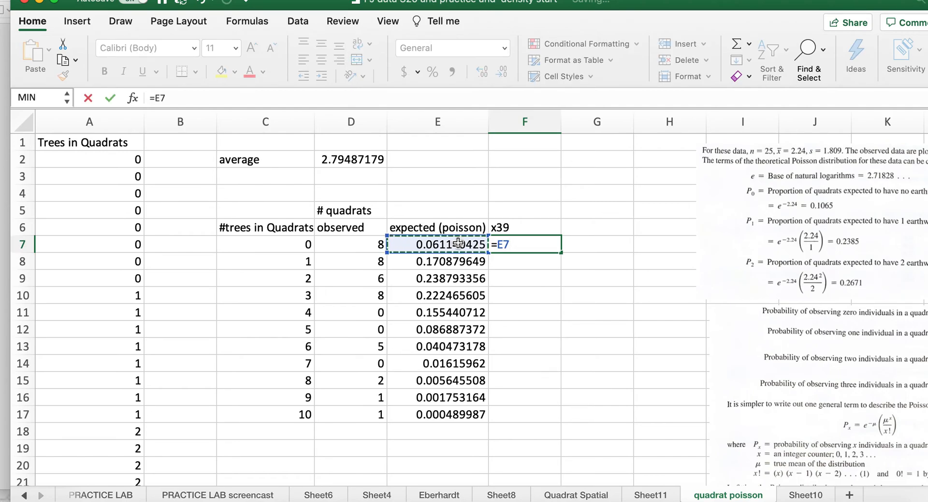
type("*39")
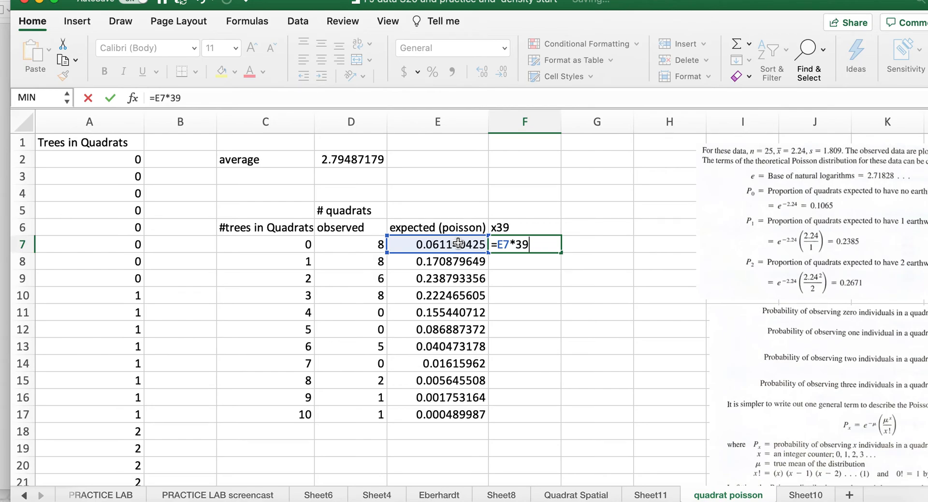
key("Return")
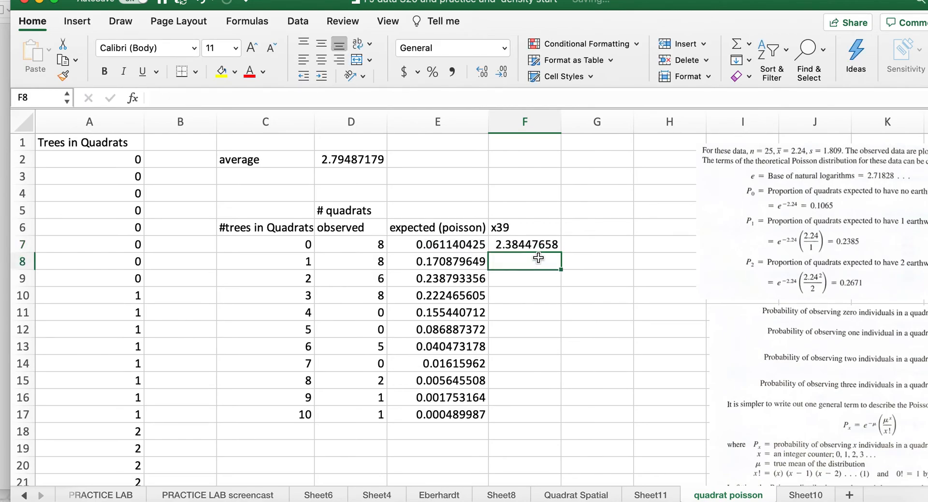
left_click(536, 244)
left_click_drag(560, 252, 558, 427)
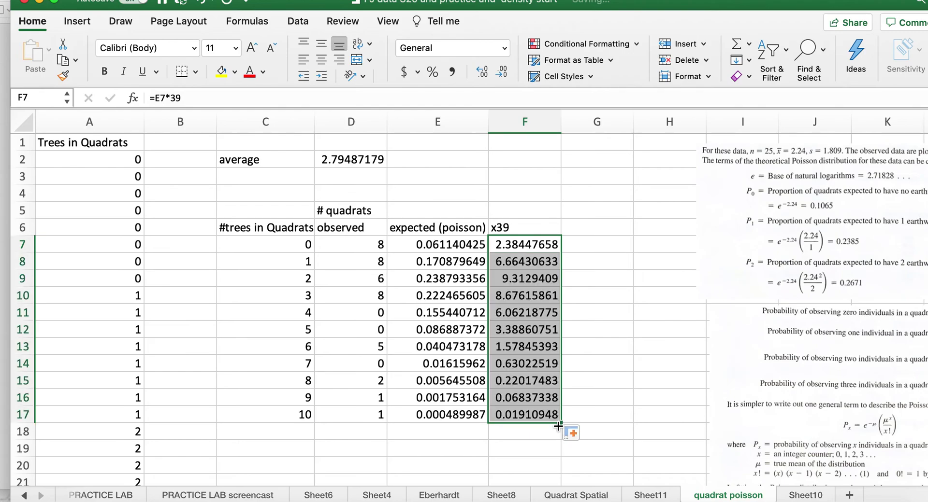
left_click(524, 448)
type("=sum(")
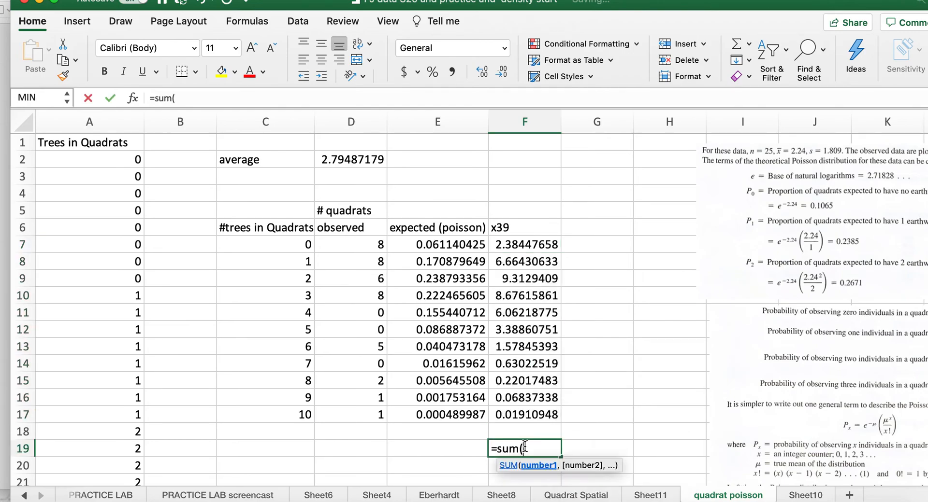
Sum F7:F17 in F19, totalling 39.0050145, then select the x39 values
mouse_move(516, 247)
left_mouse_down()
mouse_move(524, 430)
mouse_move(526, 420)
left_mouse_up()
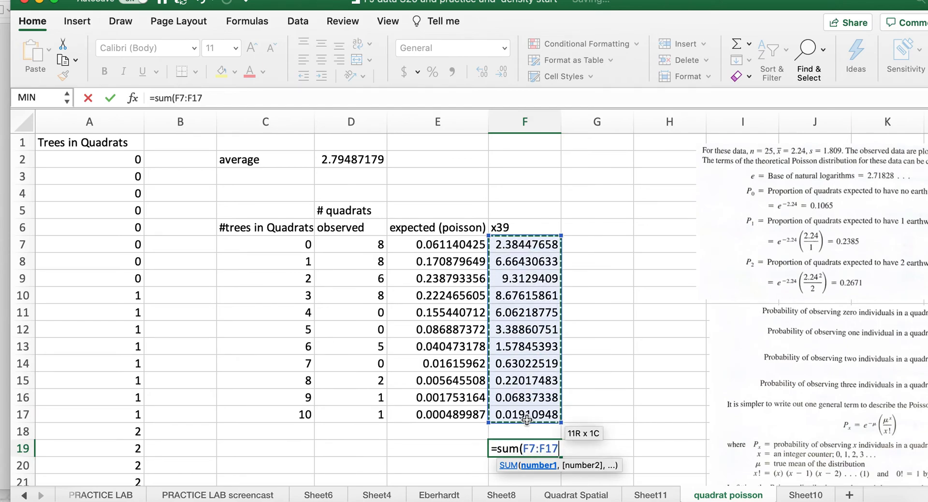
key("Return")
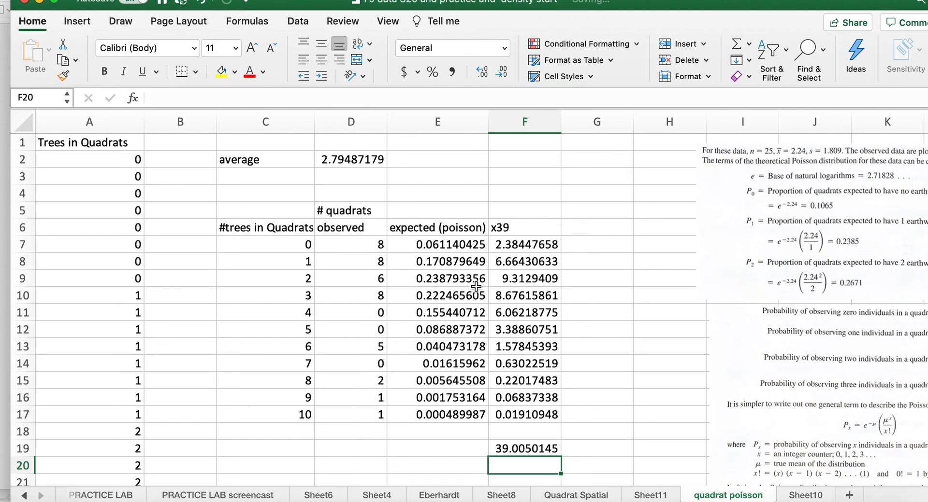
scroll(480, 320, "down", 5)
scroll(479, 321, "down", 1)
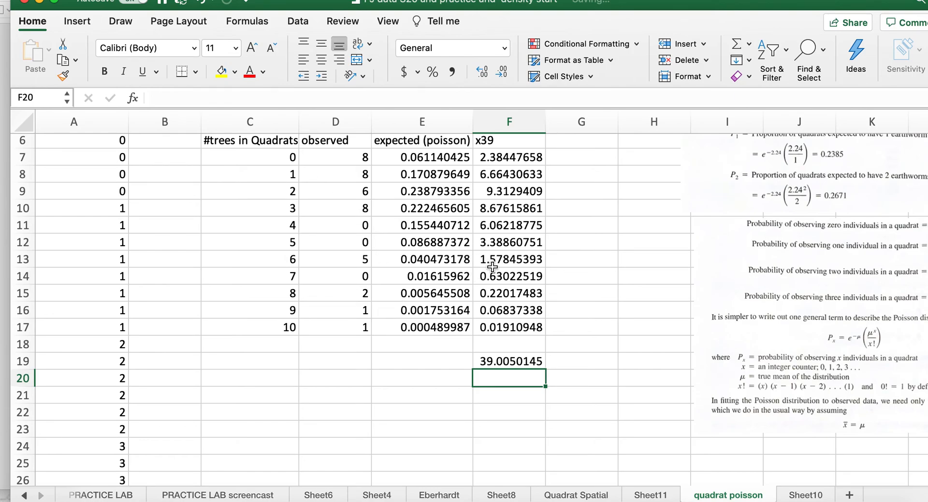
left_click_drag(502, 157, 509, 327)
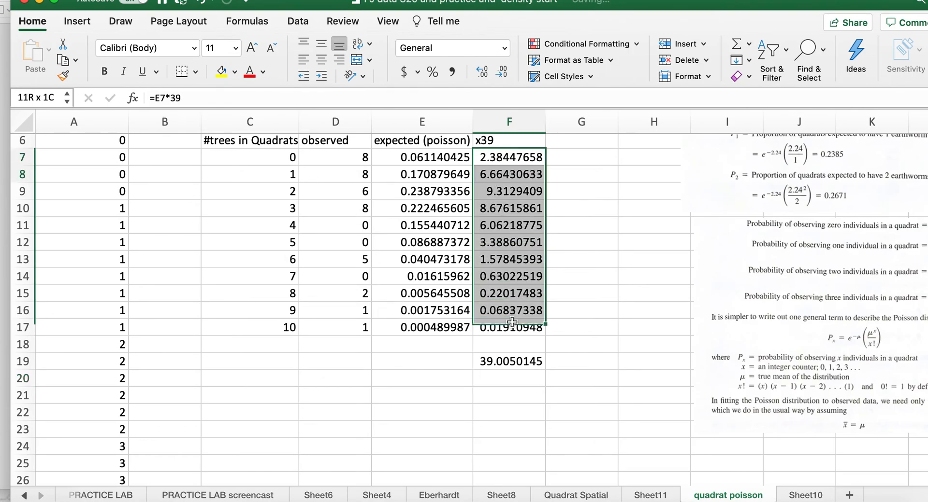
Shade the x39 values F7:F17 and observed counts D7:D17 yellow
left_click(219, 70)
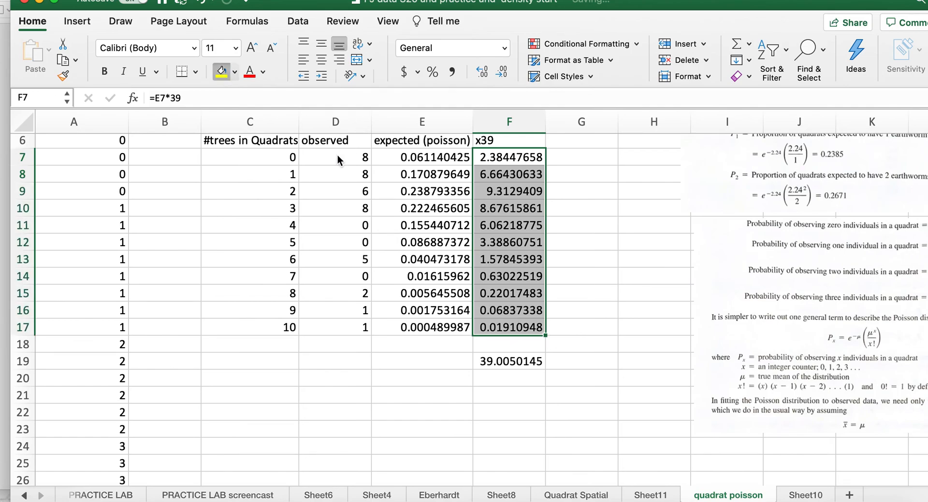
left_click_drag(338, 160, 337, 327)
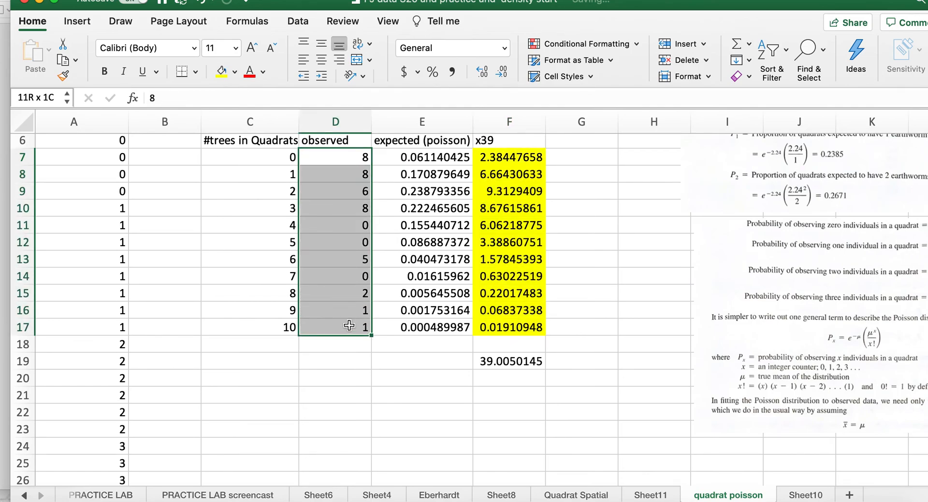
left_click(221, 73)
Move the expected (poisson) header onto F6, label F5 x39, and select the observed counts
left_click(514, 139)
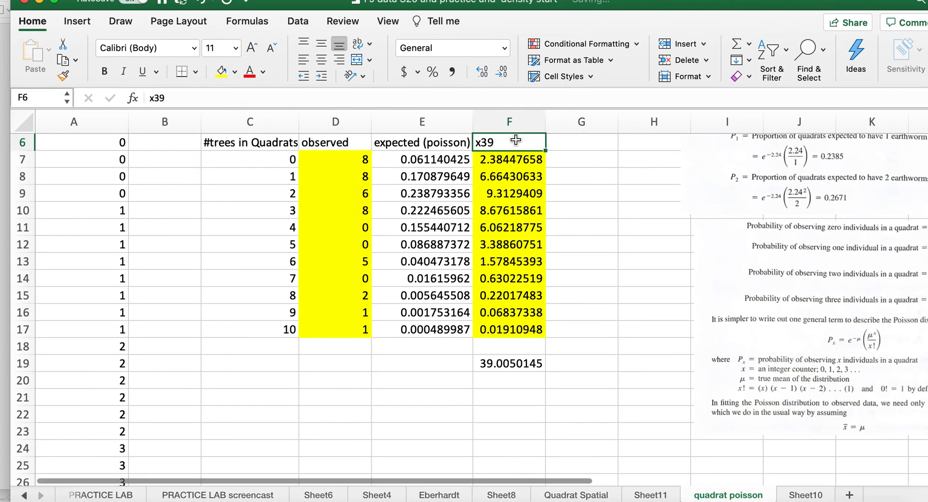
scroll(515, 152, "up", 4)
left_click(424, 204)
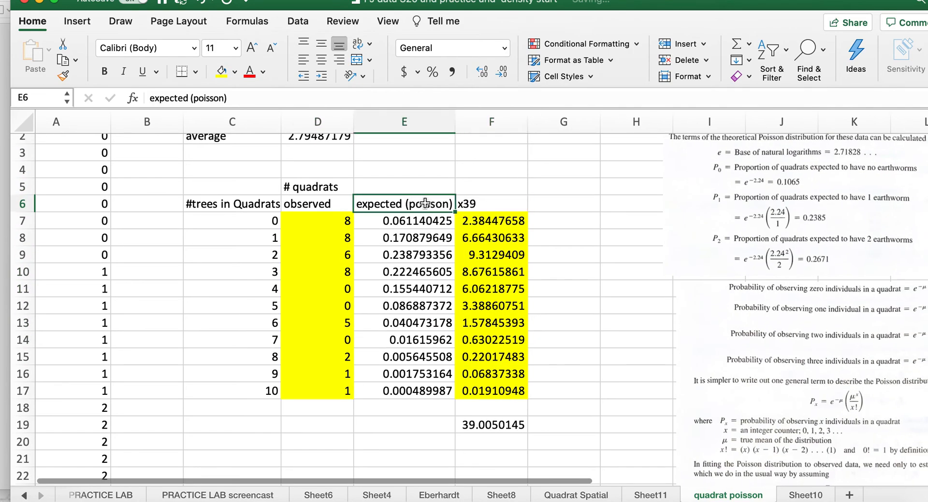
left_click(500, 205)
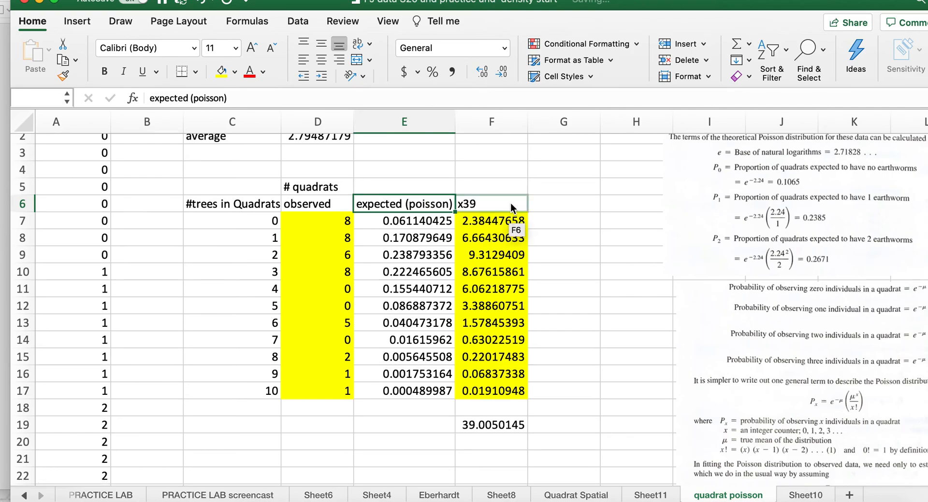
left_click_drag(511, 207, 512, 208)
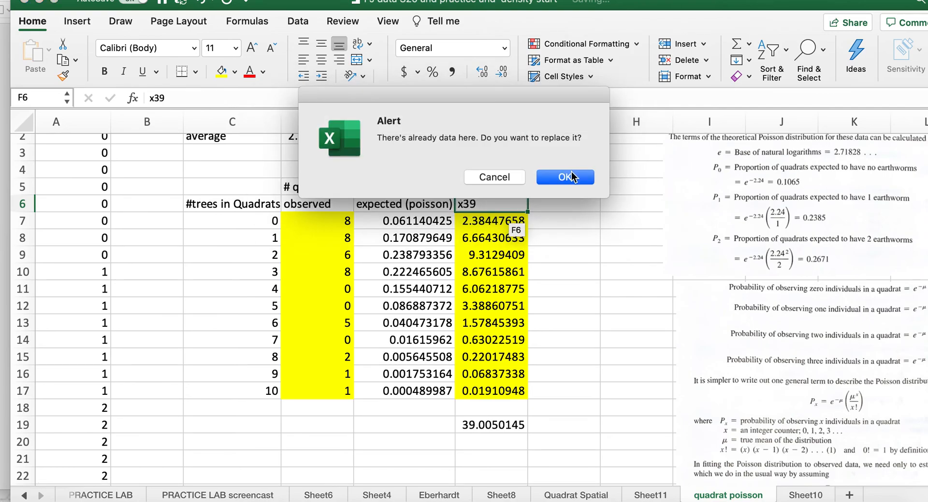
left_click(564, 176)
left_click(481, 189)
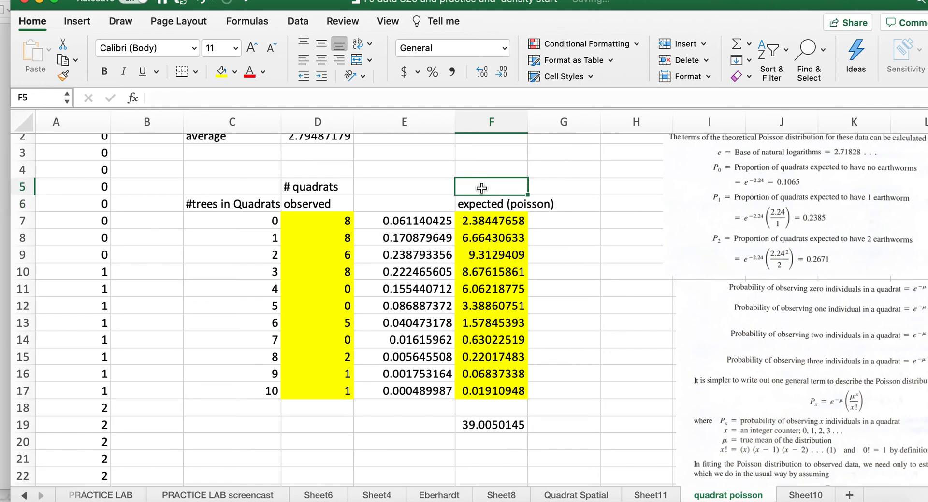
type("x39")
key("Tab")
key("Tab")
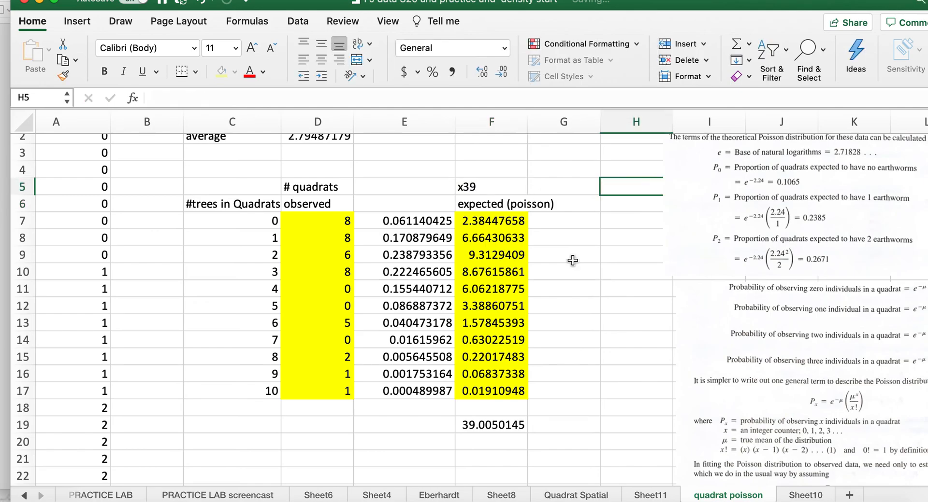
left_click(565, 309)
scroll(565, 309, "down", 9)
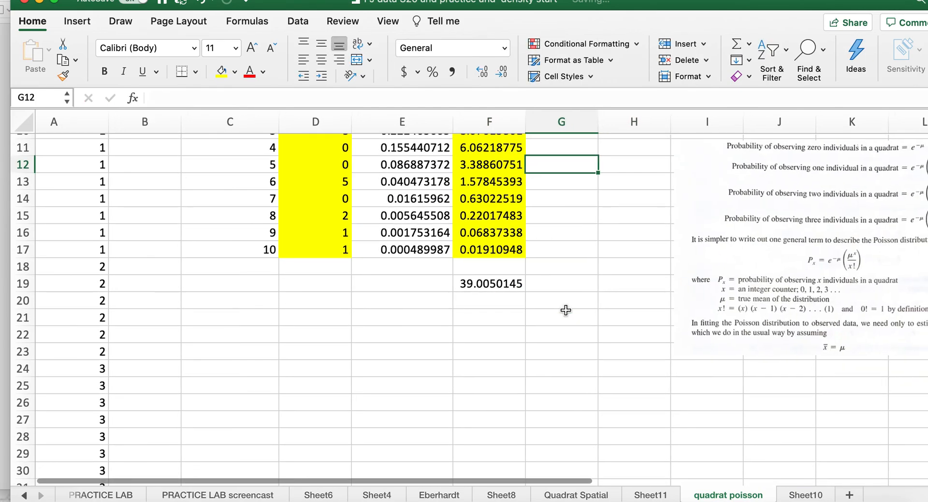
scroll(565, 310, "up", 4)
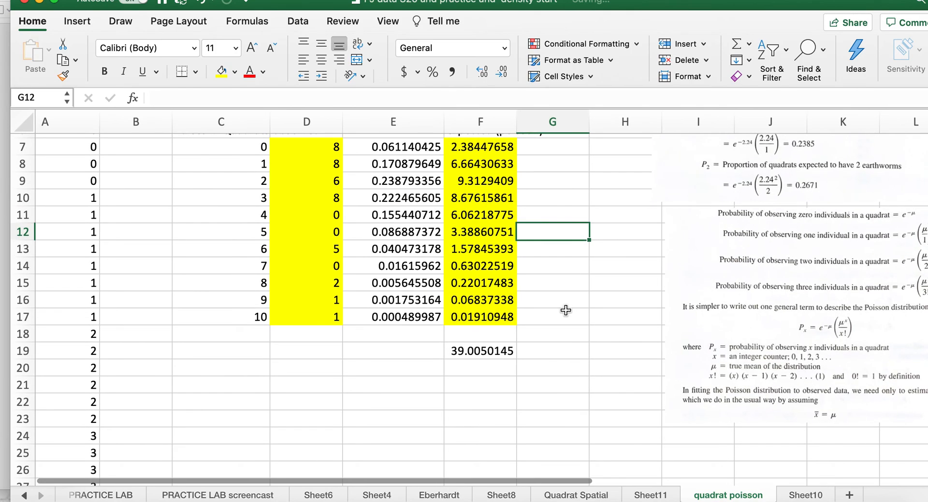
scroll(565, 340, "up", 2)
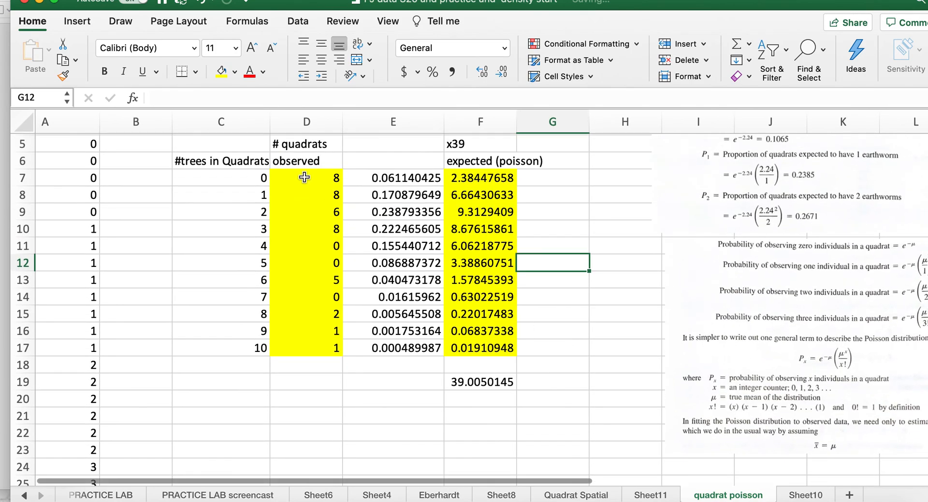
left_click_drag(303, 178, 317, 350)
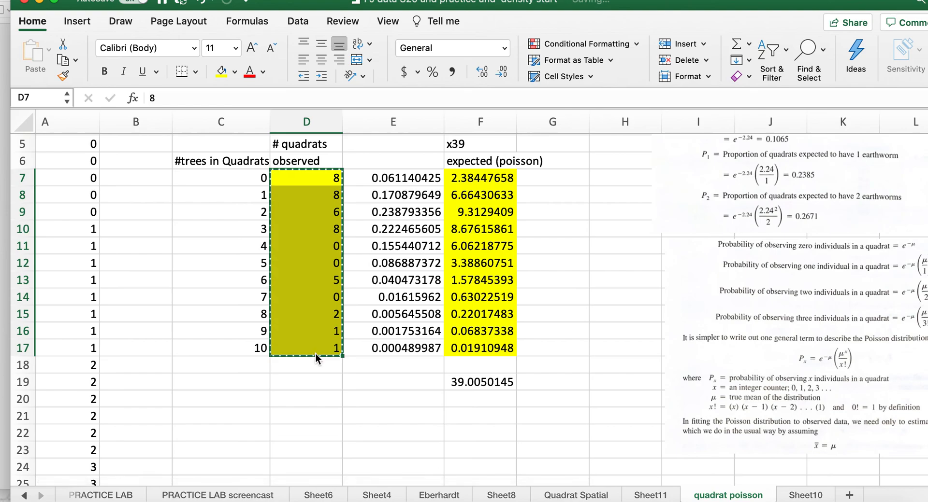
Paste a copy of the observed counts into D21 down, headed observed in D20
key("ctrl+c")
scroll(315, 353, "down", 3)
left_click(287, 358)
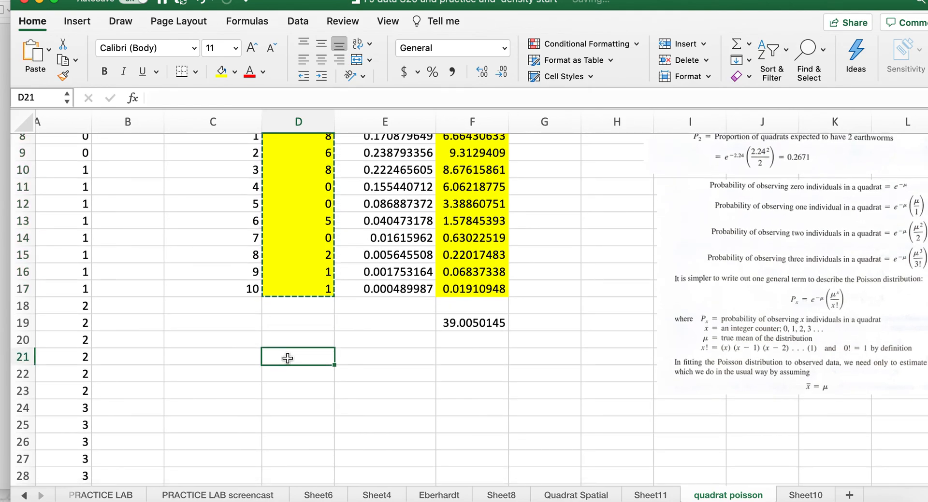
right_click(286, 358)
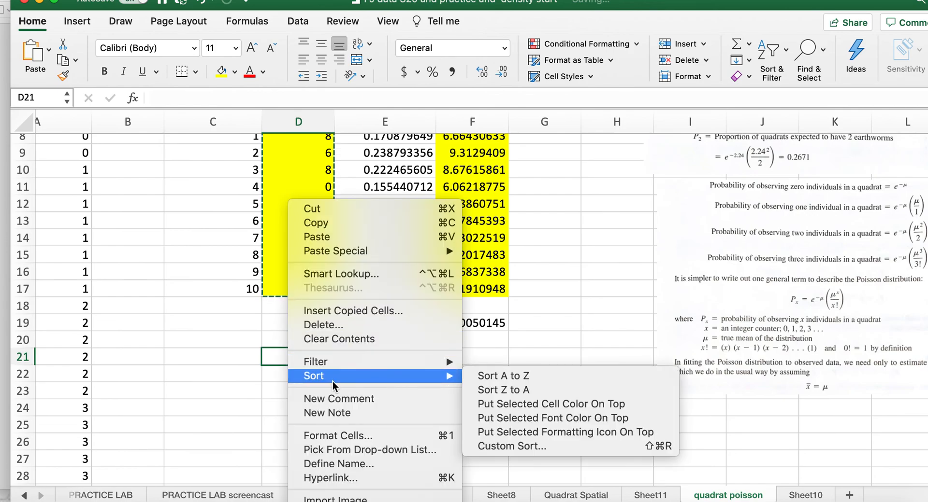
mouse_move(335, 250)
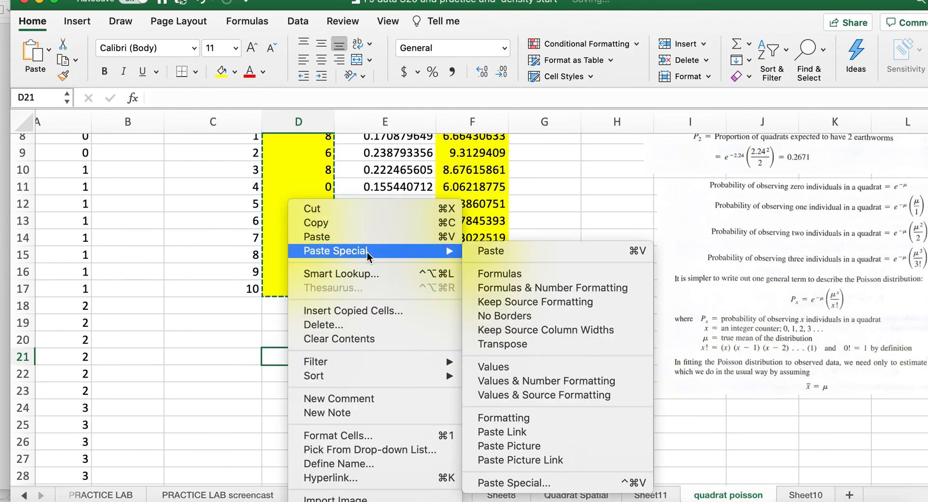
left_click(493, 367)
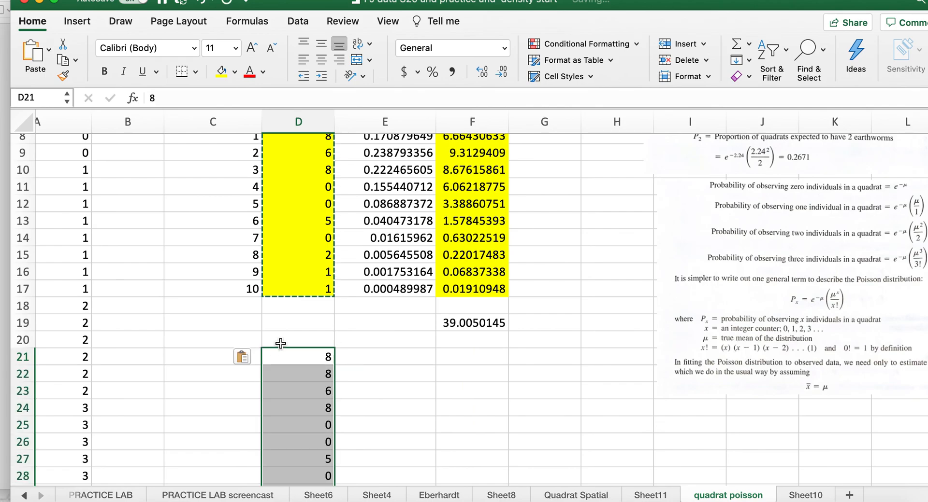
left_click(297, 340)
type("obse")
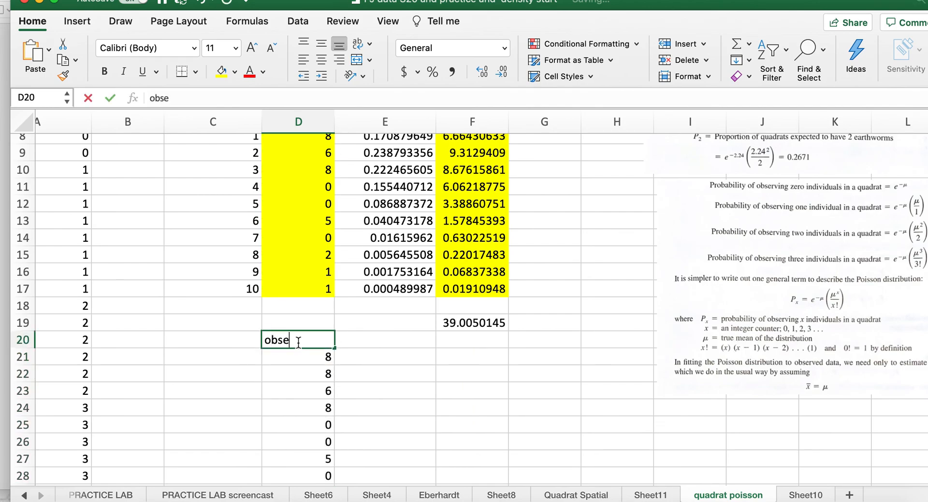
type("rved")
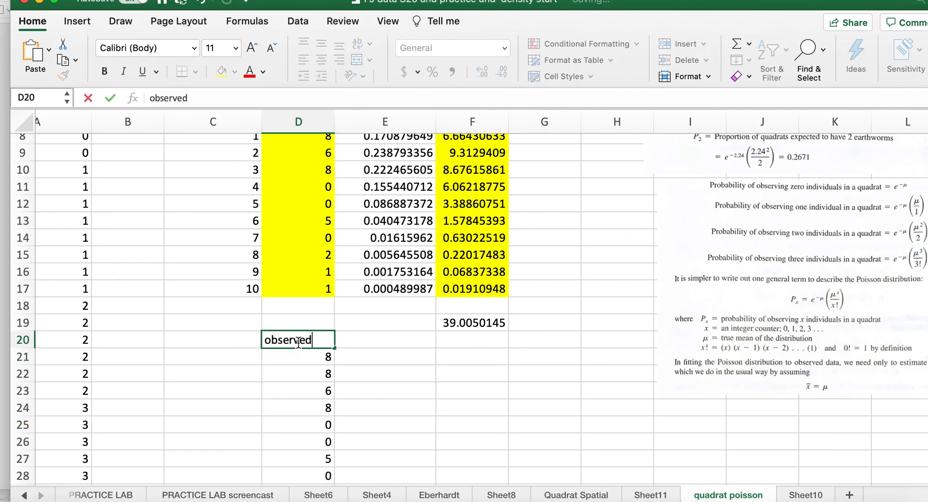
key("Tab")
scroll(471, 171, "up", 2)
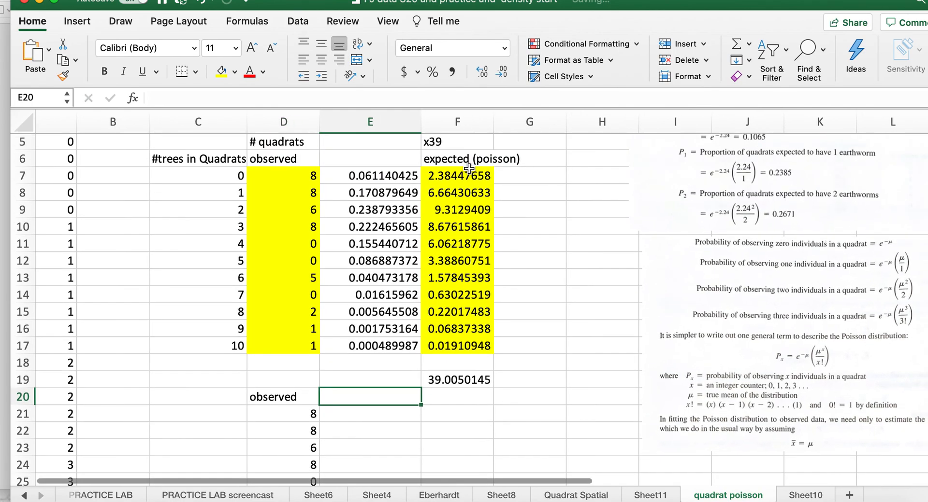
left_click_drag(456, 175, 458, 362)
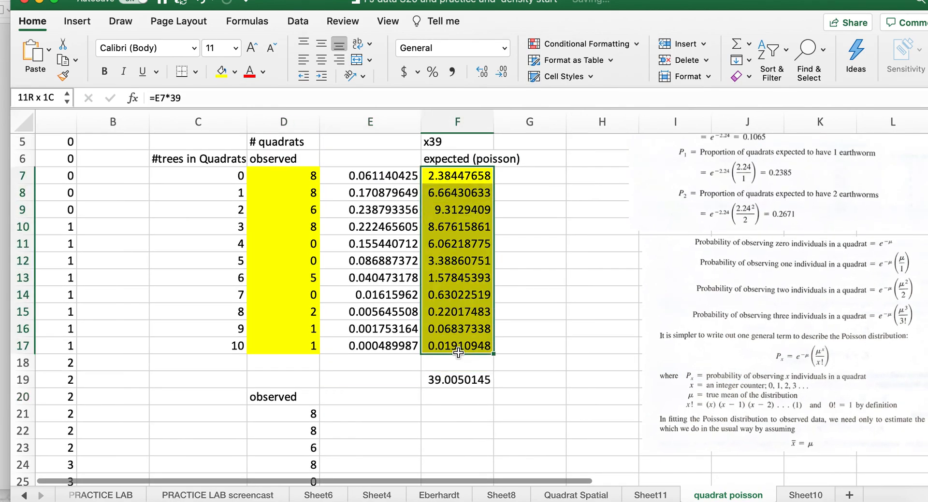
Paste the x39 expected values into E21 down as plain numbers
key("ctrl+c")
left_click(363, 423)
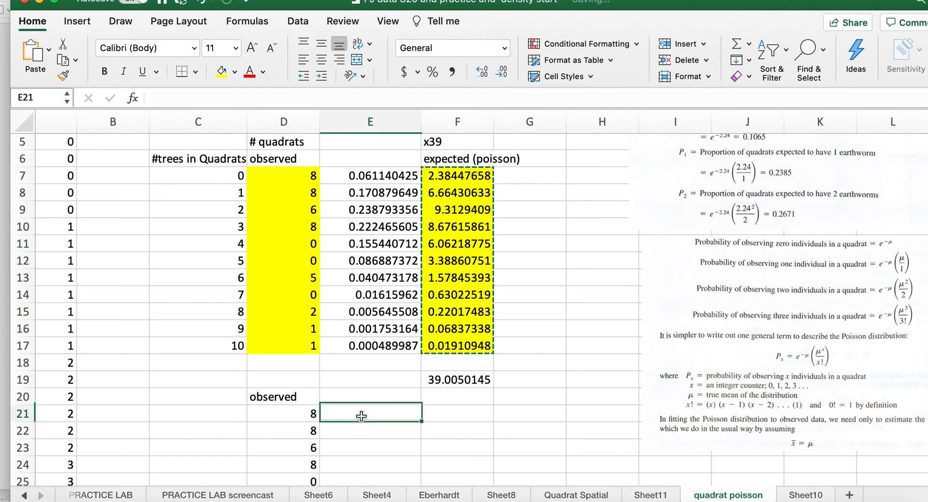
right_click(362, 419)
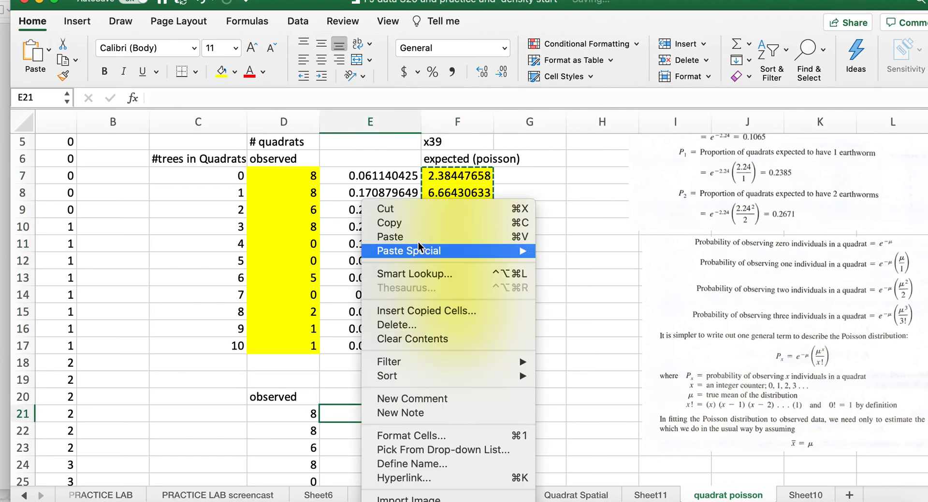
mouse_move(420, 250)
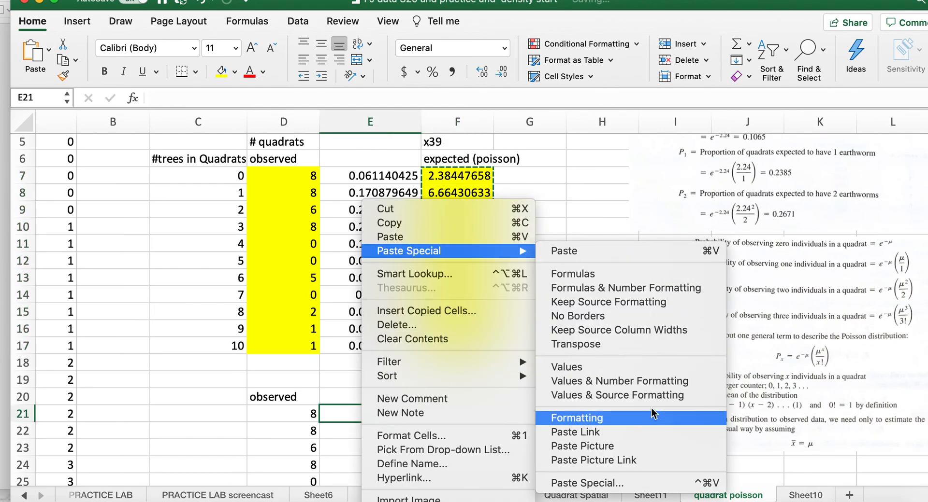
left_click(566, 367)
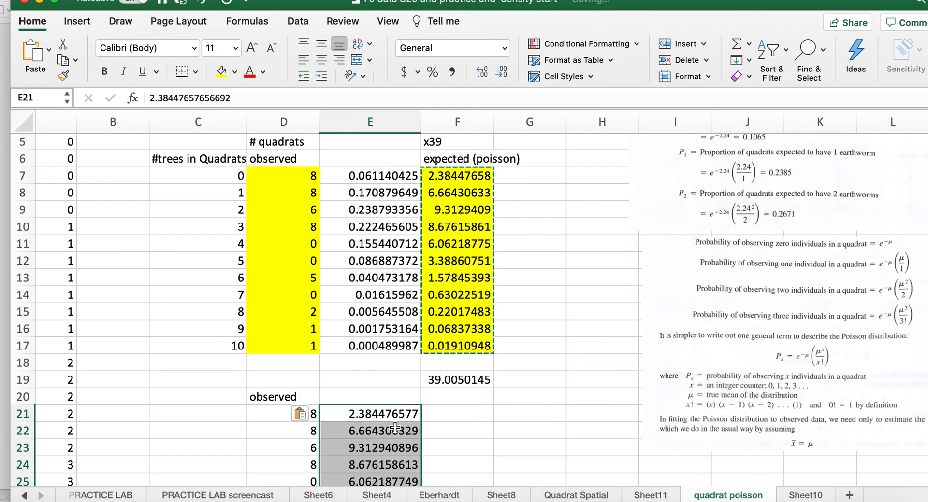
Head the pasted column with Poisson expected in E20
left_click(367, 398)
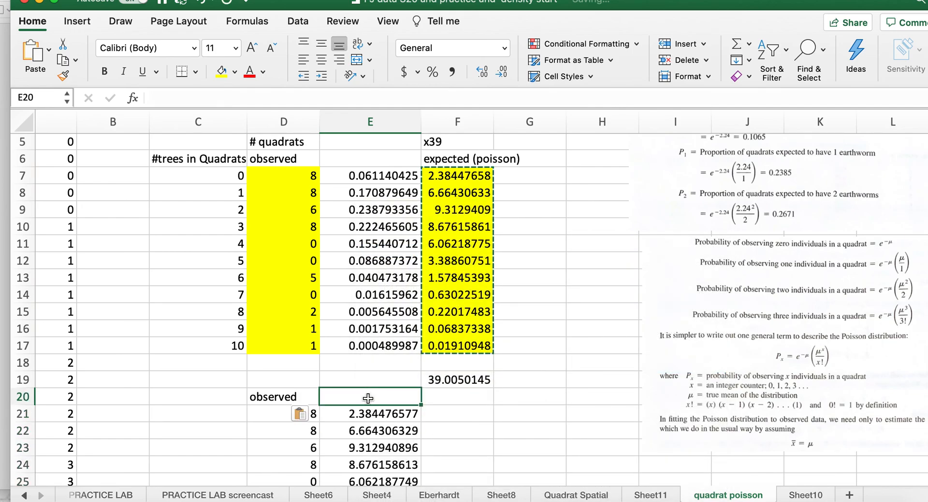
type("expe tec")
key("BackSpace")
key("BackSpace")
key("BackSpace")
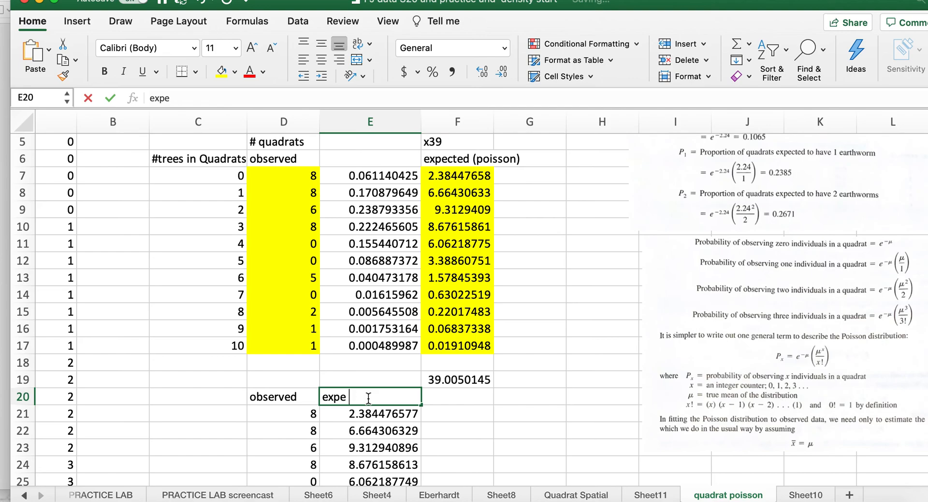
type("cted")
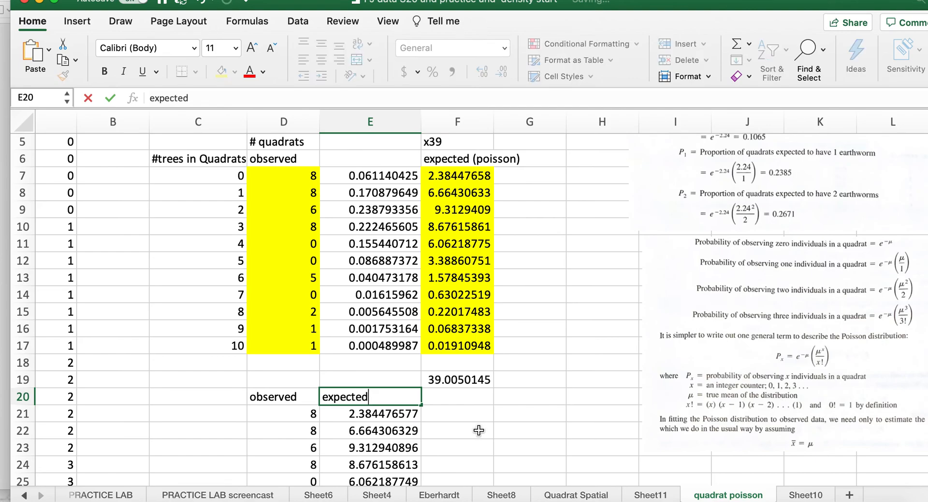
type("poissio")
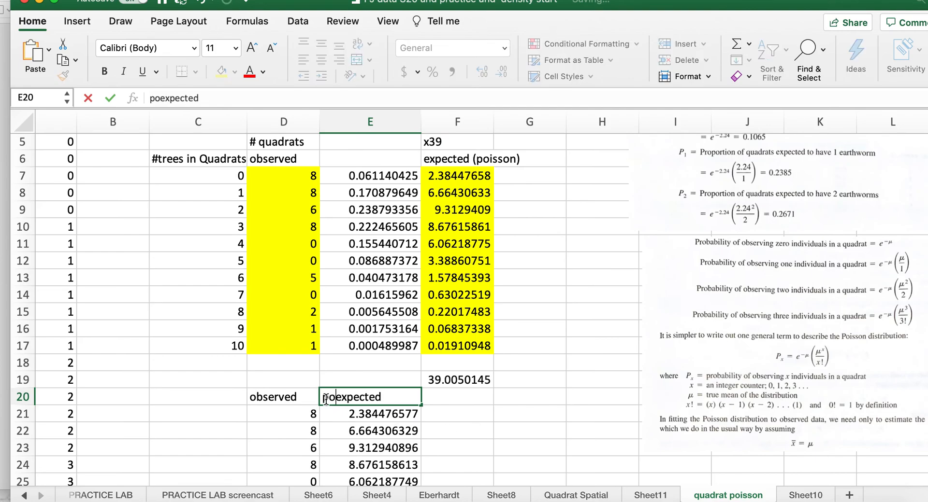
type("n")
key("BackSpace")
key("BackSpace")
type("on")
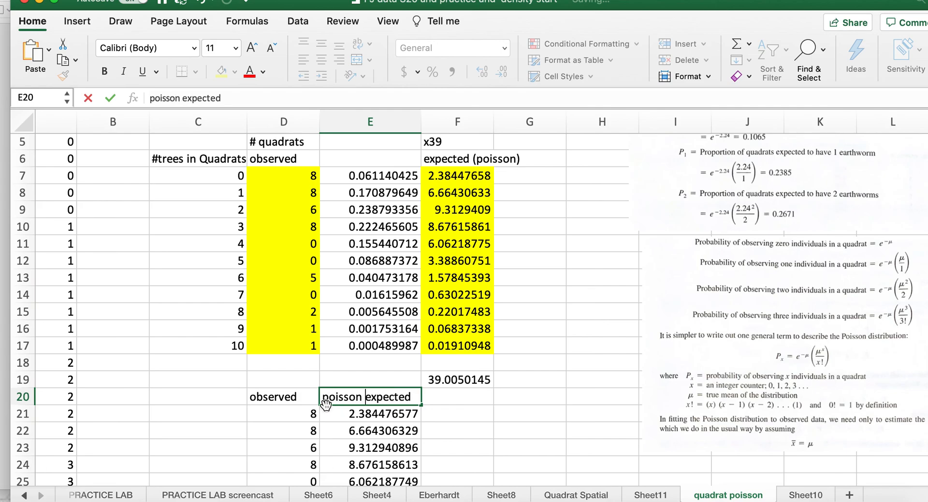
key("BackSpace")
type("P")
left_click(474, 432)
scroll(474, 430, "down", 1)
scroll(474, 431, "down", 3)
scroll(474, 432, "down", 4)
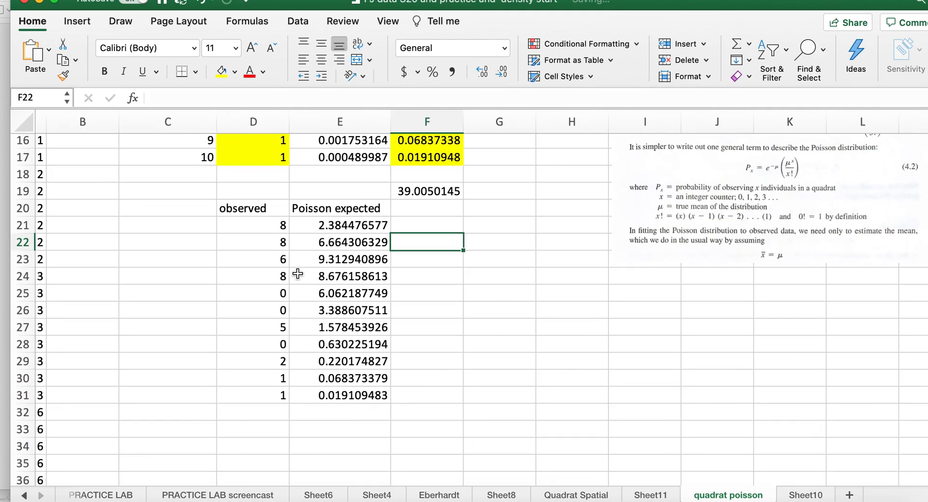
Insert a 2-D clustered column chart of the observed and Poisson expected columns D20:E31
mouse_move(252, 210)
left_mouse_down()
mouse_move(348, 229)
mouse_move(352, 396)
left_mouse_up()
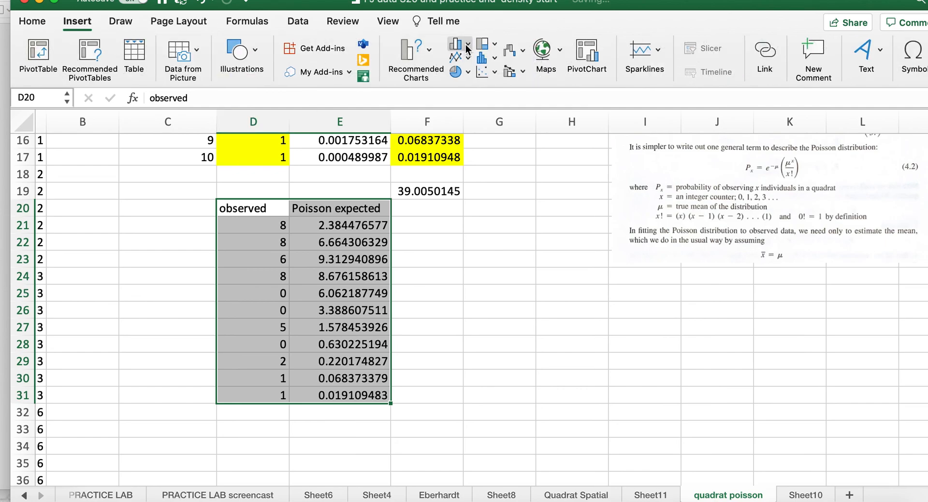
left_click(465, 46)
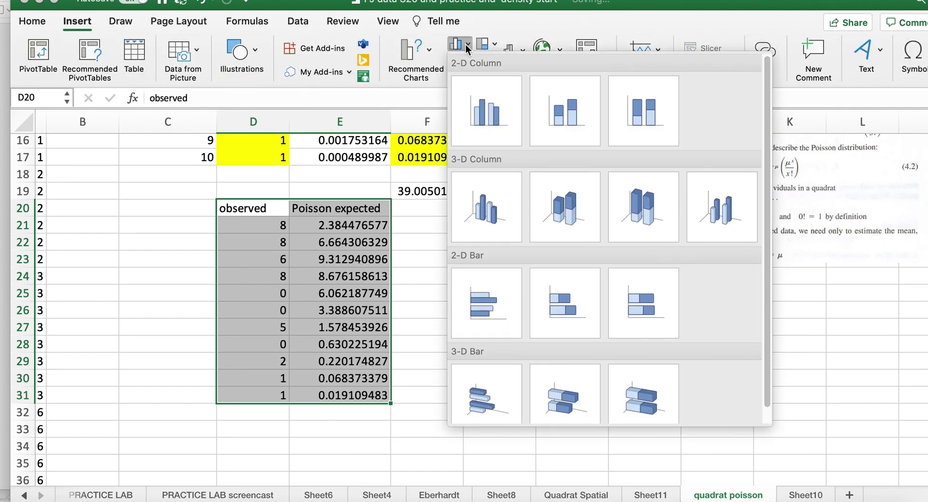
left_click(485, 115)
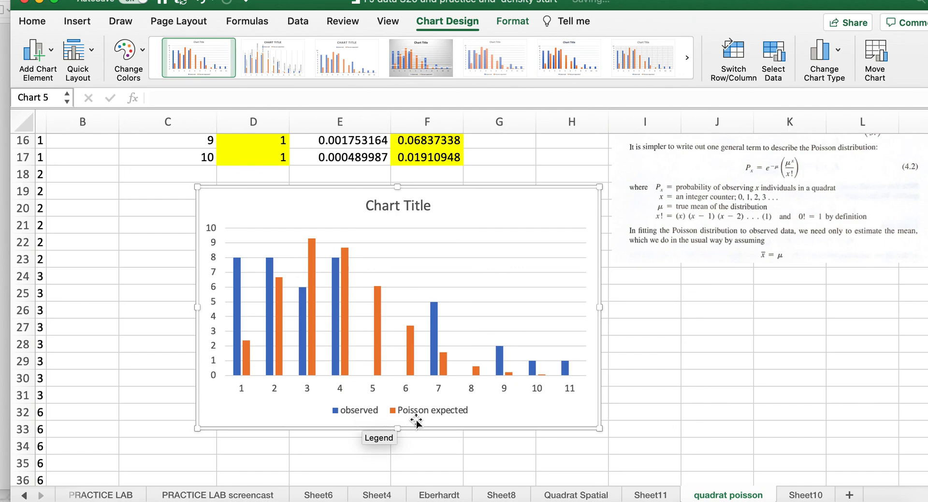
Replace the placeholder chart title with 'Observed vs Poisson Expected', correcting typos along the way
left_click(410, 205)
left_click(410, 205)
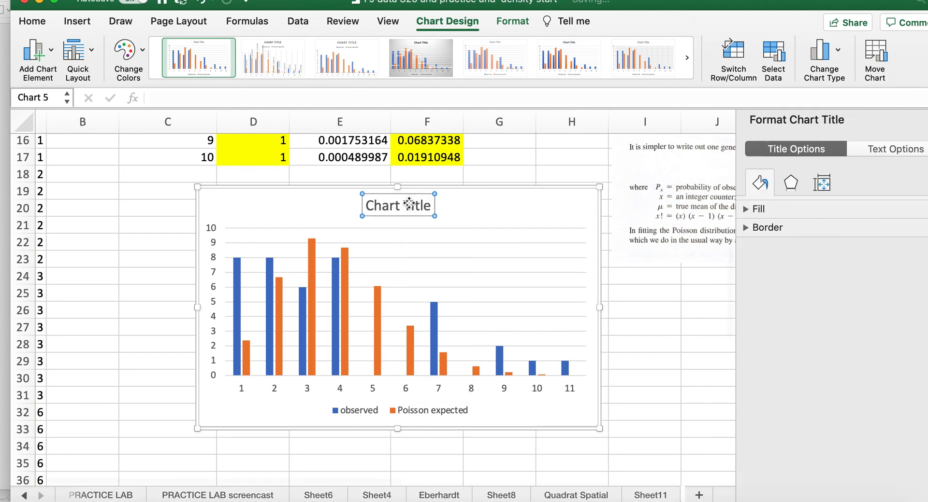
triple_click(432, 206)
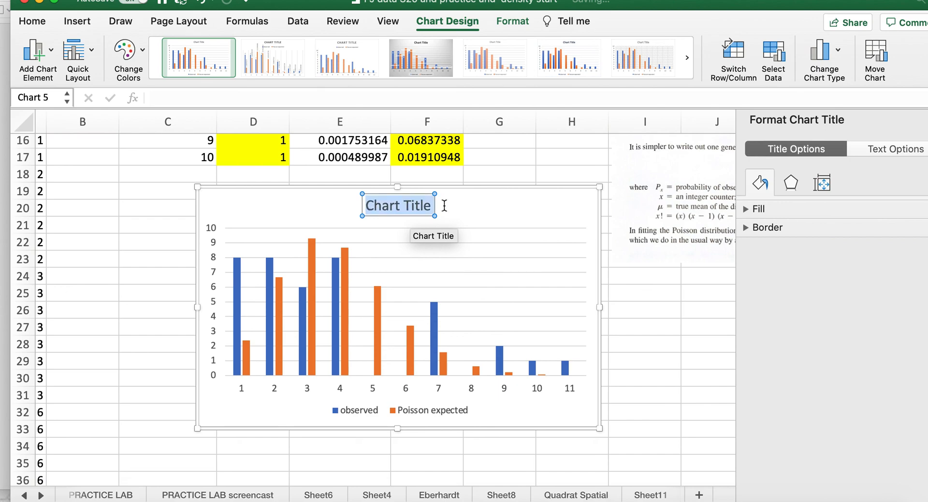
type("o")
key("BackSpace")
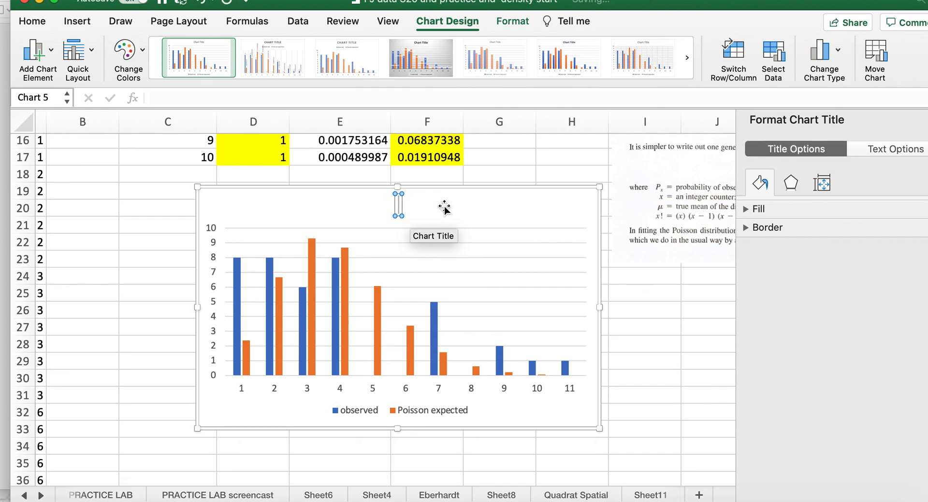
type("Obwer")
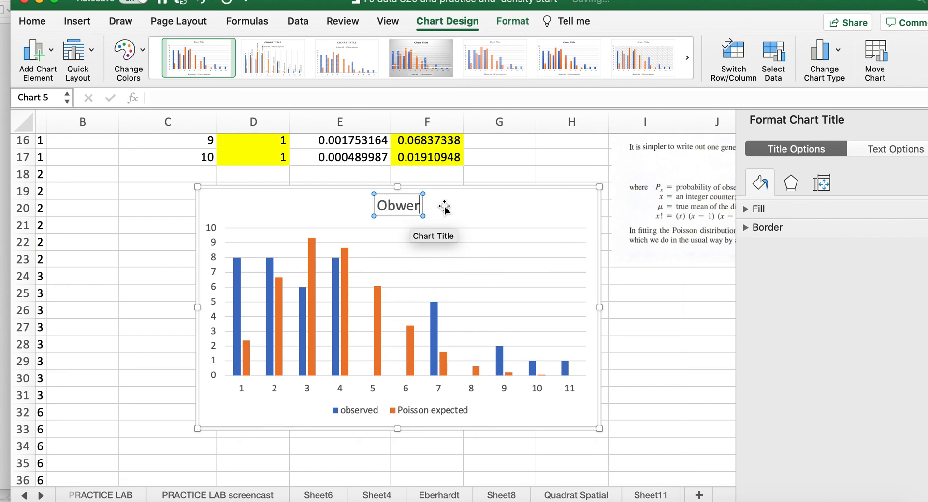
key("BackSpace")
key("BackSpace")
key("BackSpace")
type("serve")
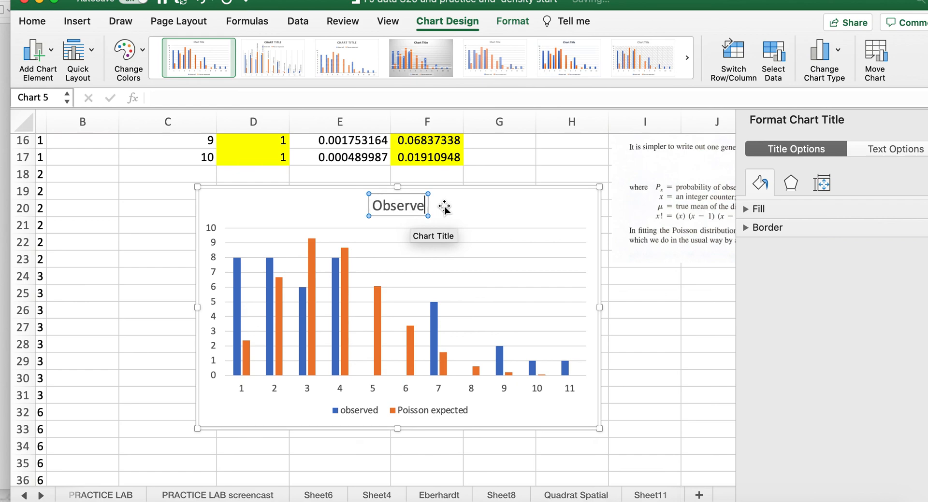
type("d vs")
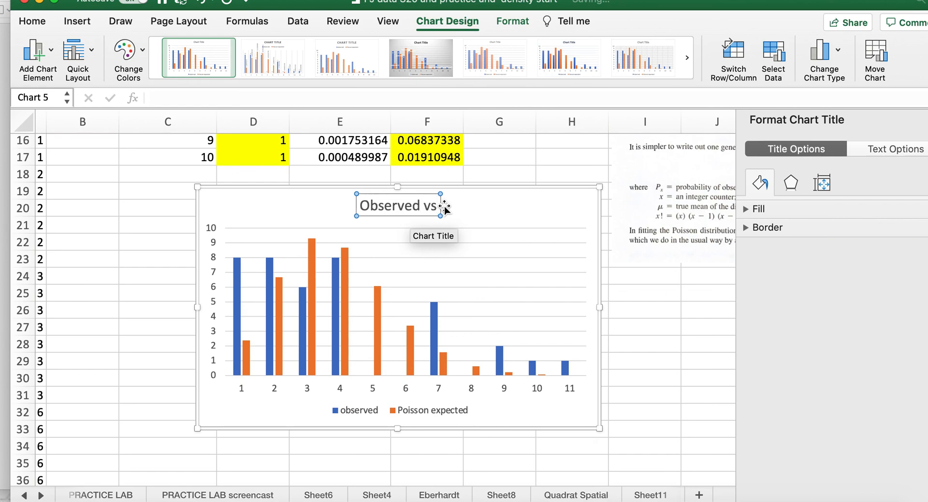
type(" Poisson Expe")
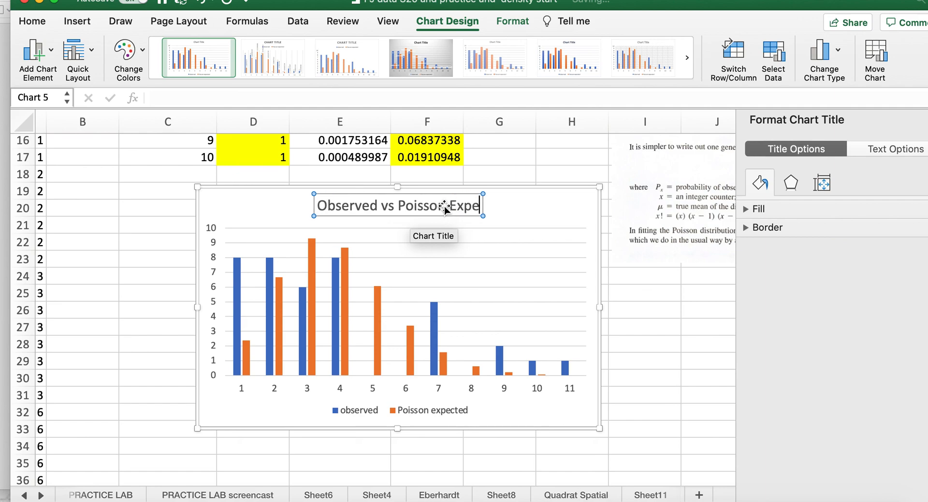
type("cted")
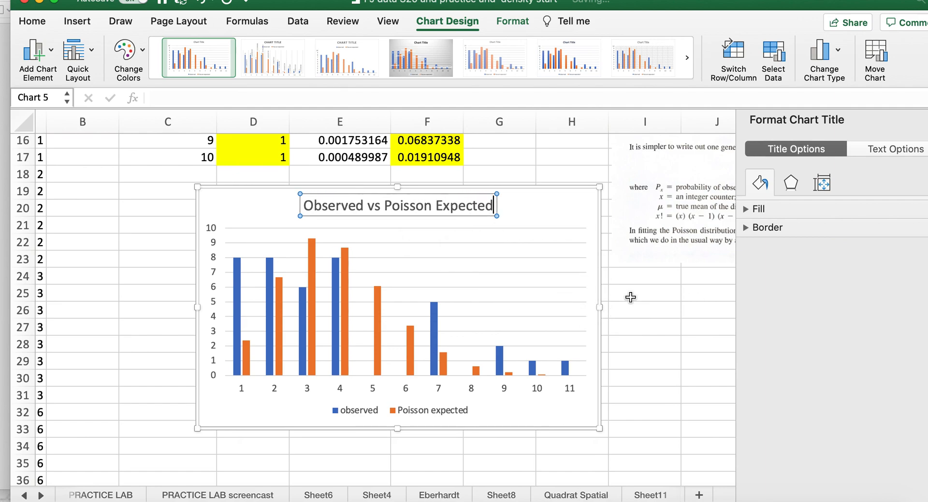
left_click(630, 293)
Deselect the chart, then select its plot area to reach the Format Plot Area pane
left_click(495, 329)
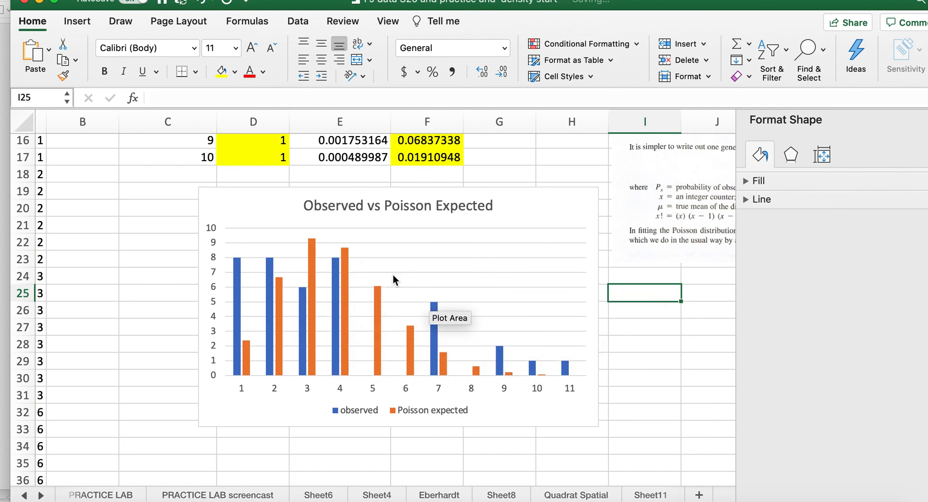
left_click(368, 337)
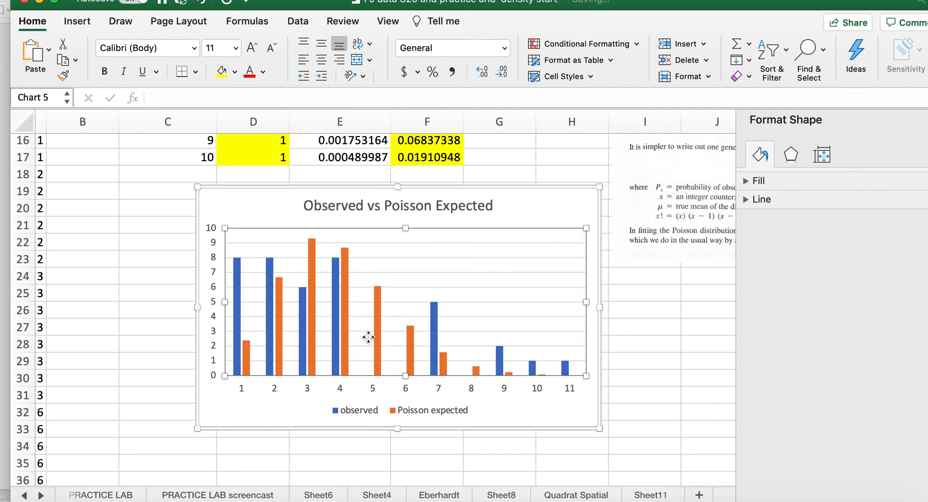